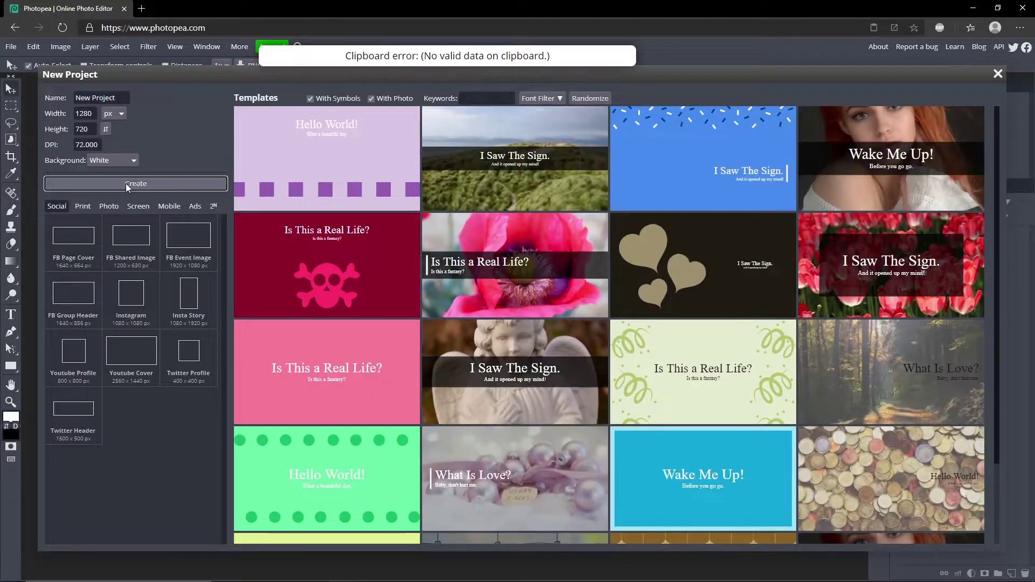
# Create a 1280 × 720 px project with a white background and add an empty layer above it.
pyautogui.click(128, 185)
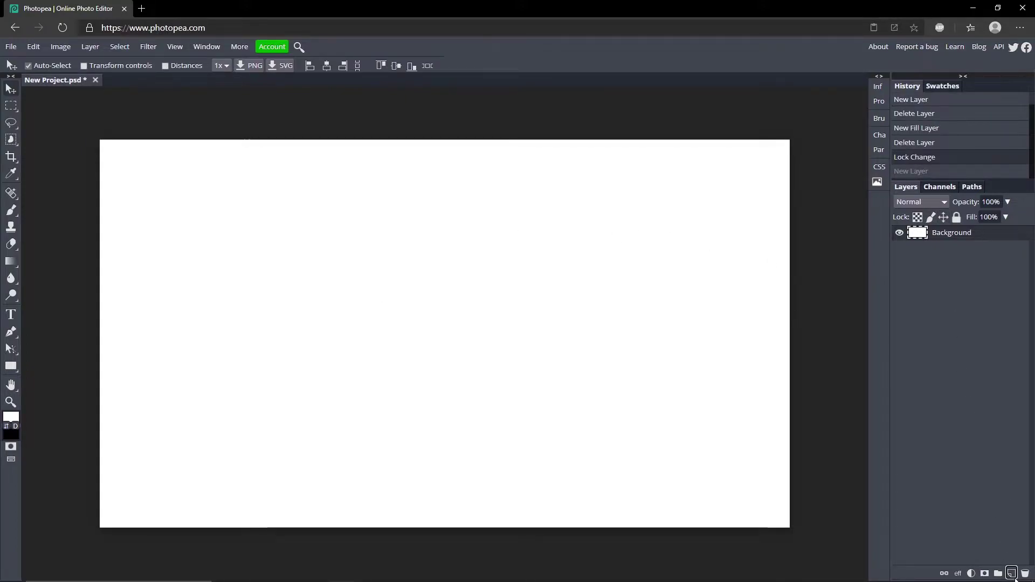
pyautogui.click(1011, 573)
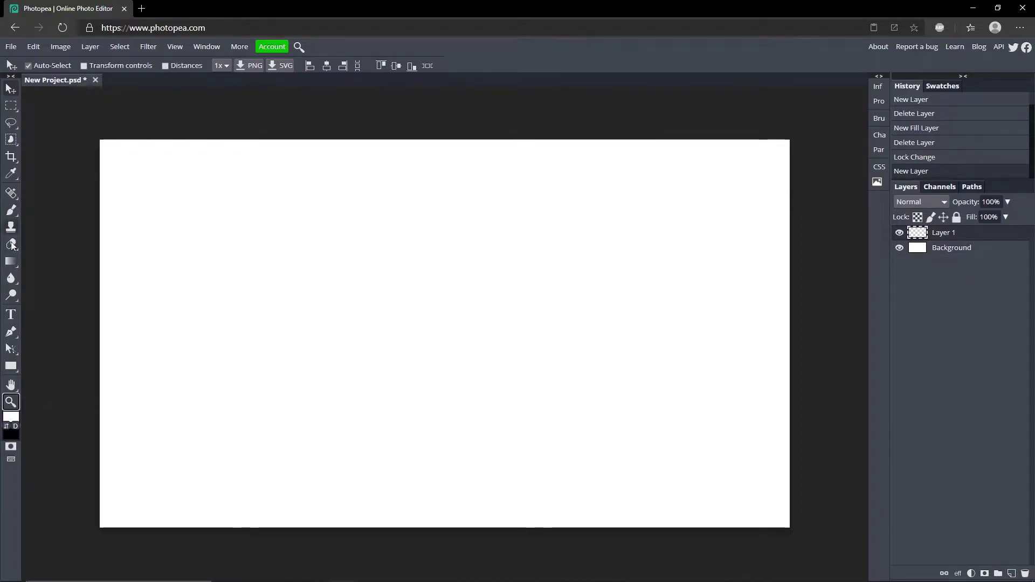
# Fill the new layer with a vertical linear gradient from white at the canvas bottom to black at its top.
pyautogui.click(11, 261)
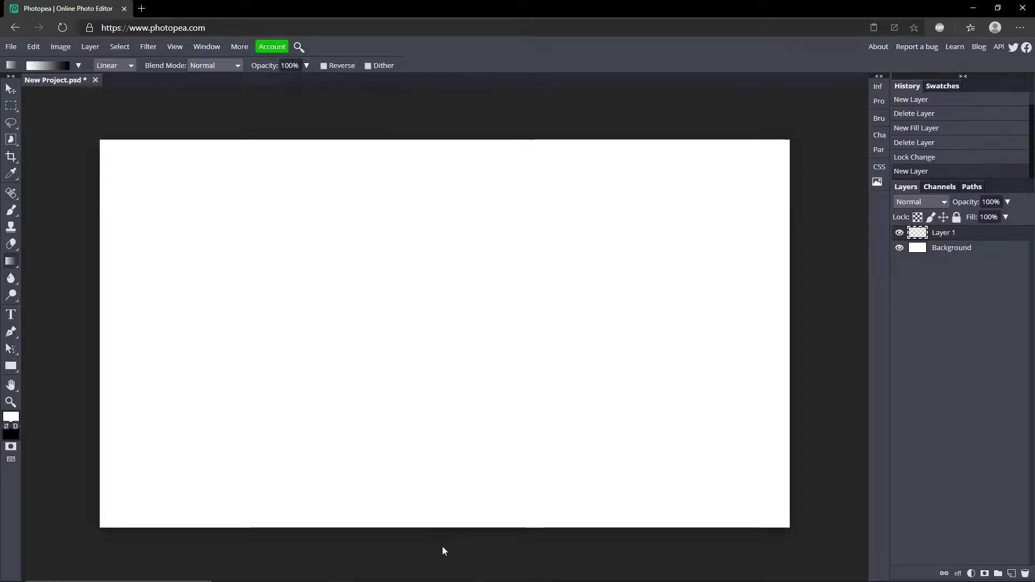
pyautogui.moveTo(442, 545); pyautogui.dragTo(442, 334)
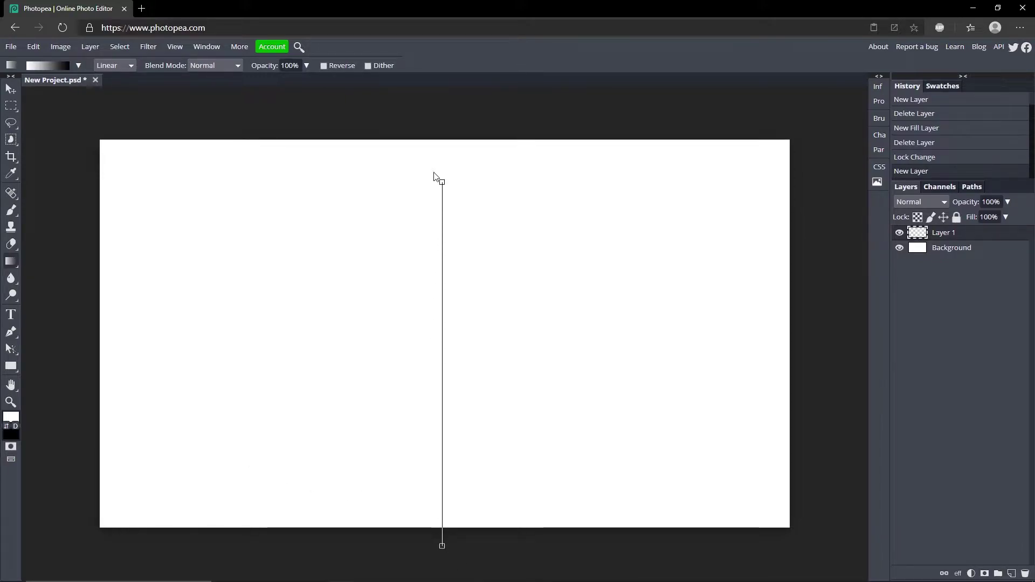
pyautogui.moveTo(445, 126); pyautogui.dragTo(449, 125)
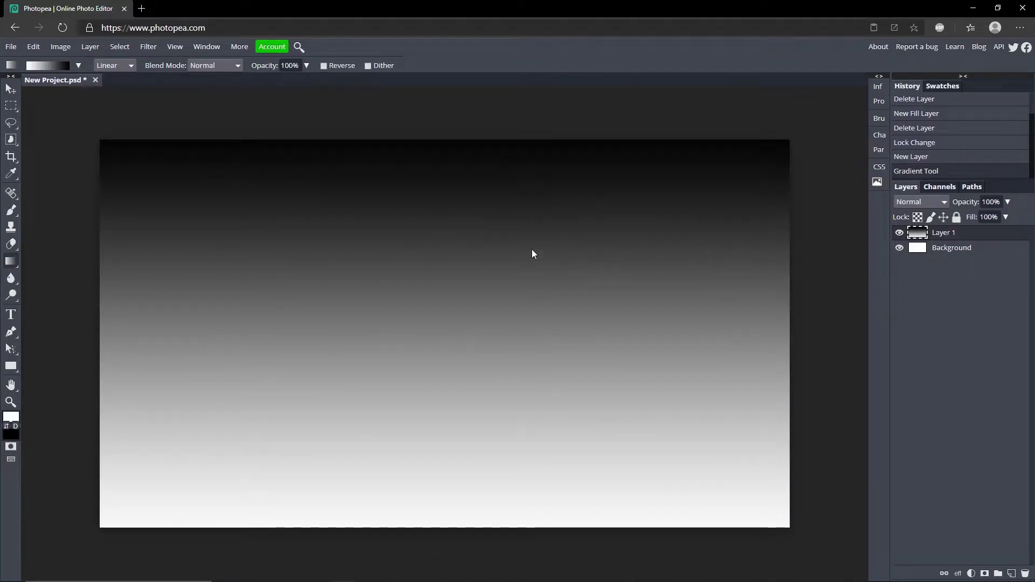
# Apply the Difference Clouds render filter to the gradient layer.
pyautogui.click(149, 46)
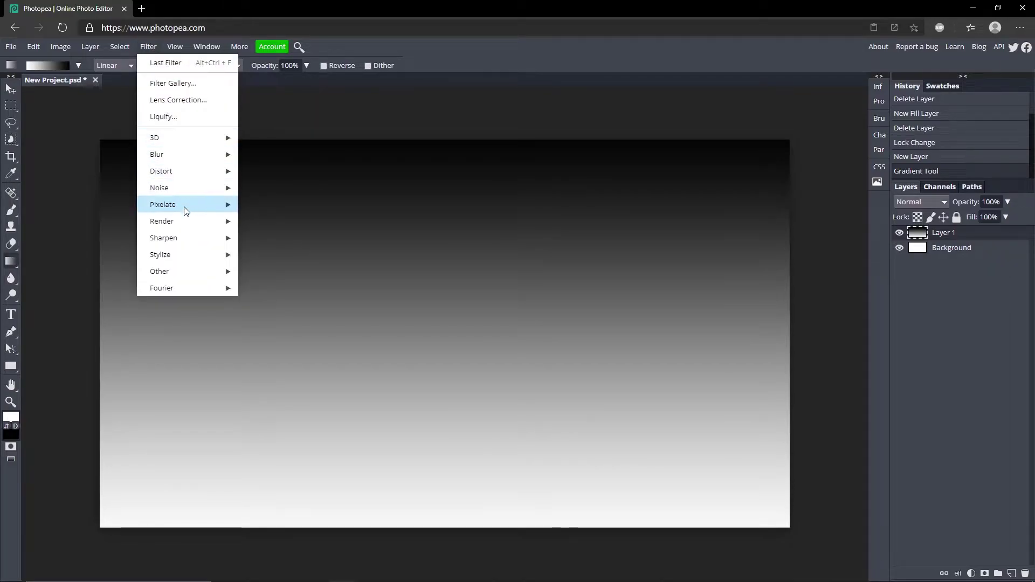
pyautogui.moveTo(210, 221)
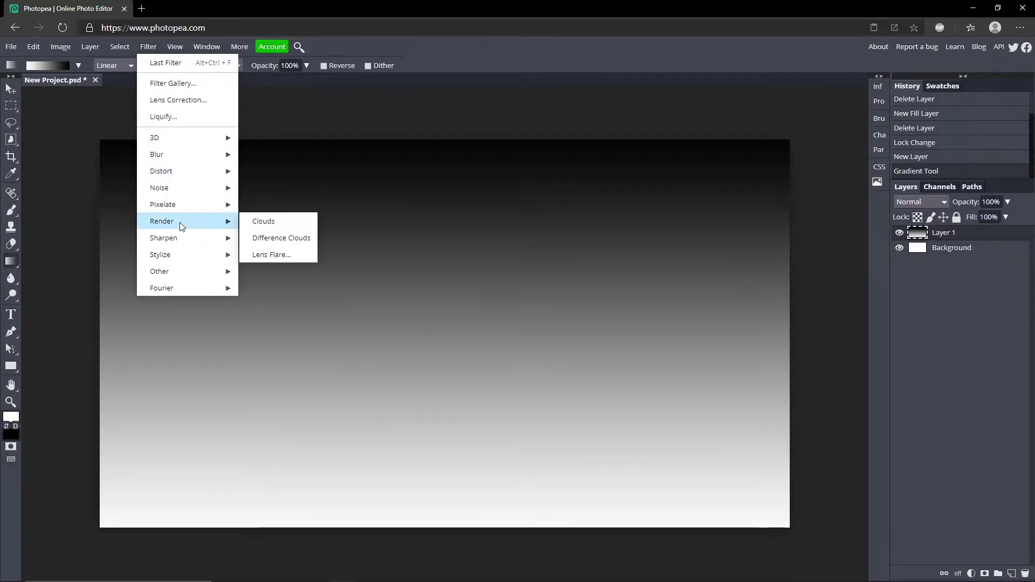
pyautogui.click(276, 238)
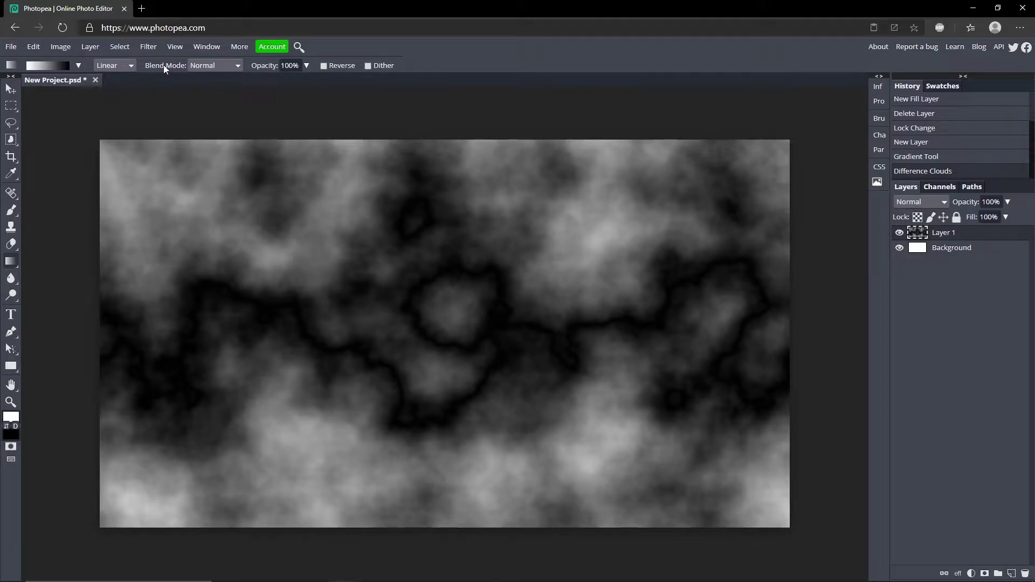
pyautogui.click(62, 47)
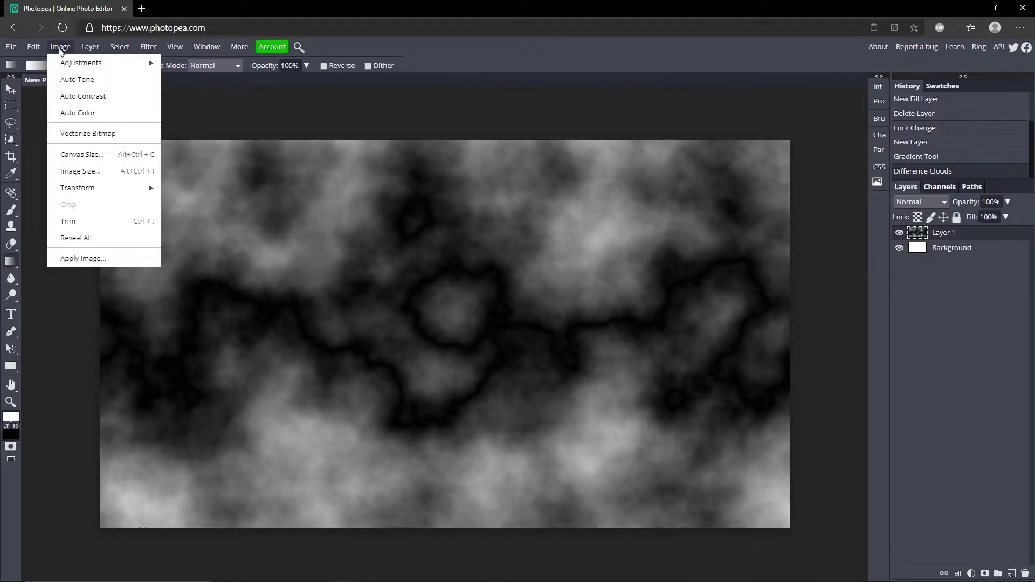
pyautogui.moveTo(63, 65)
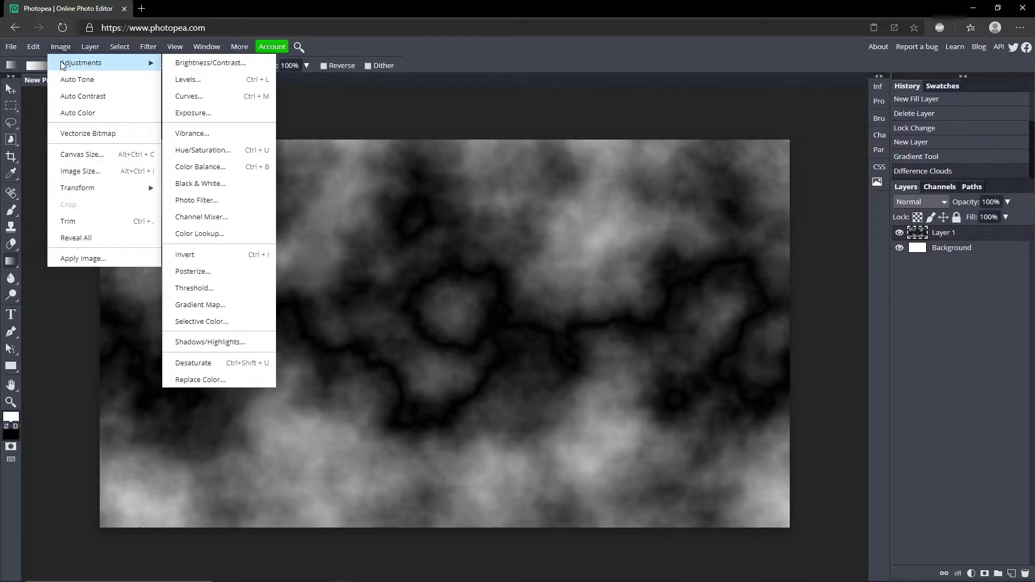
pyautogui.click(209, 80)
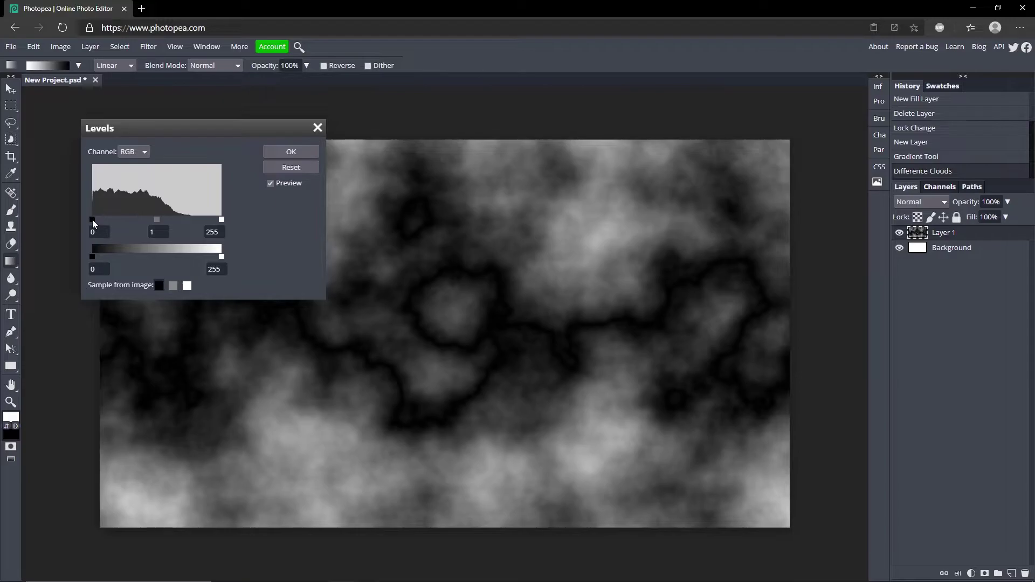
pyautogui.moveTo(93, 218)
pyautogui.mouseDown()
pyautogui.moveTo(141, 218)
pyautogui.moveTo(79, 214)
pyautogui.mouseUp()
pyautogui.click(318, 129)
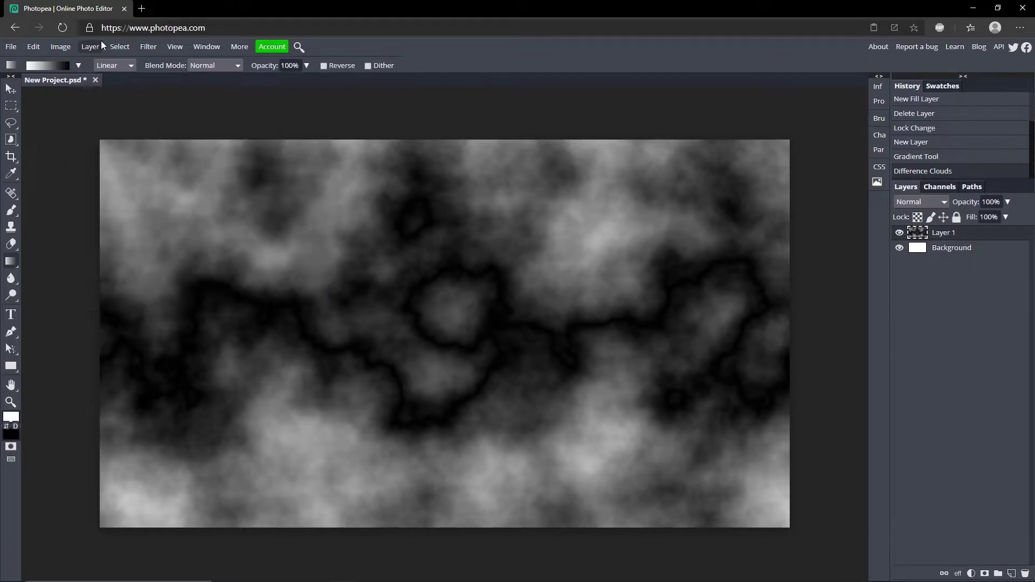
# Invert the colours of the clouds layer.
pyautogui.click(148, 46)
pyautogui.click(61, 47)
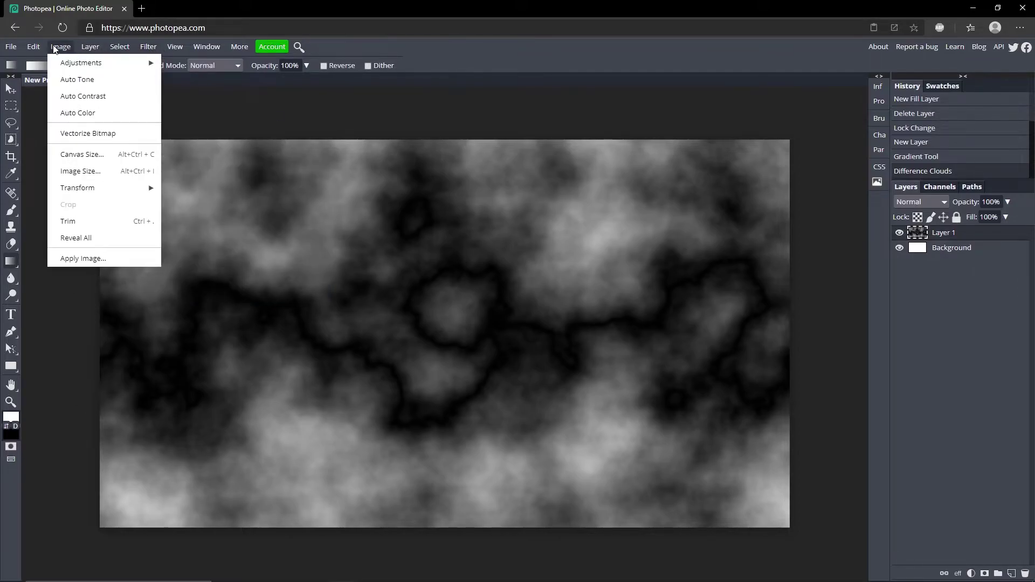
pyautogui.moveTo(84, 64)
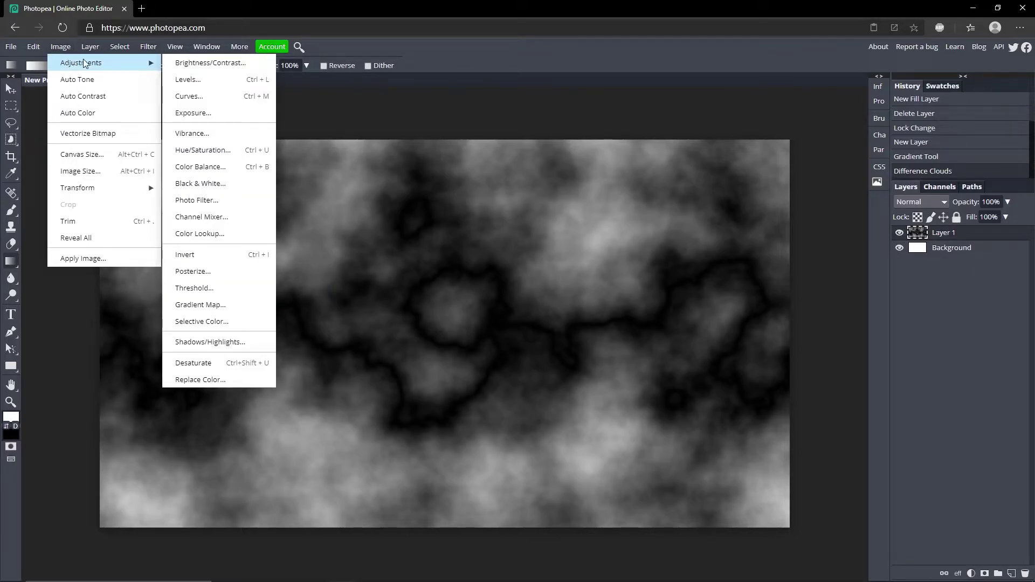
pyautogui.click(217, 257)
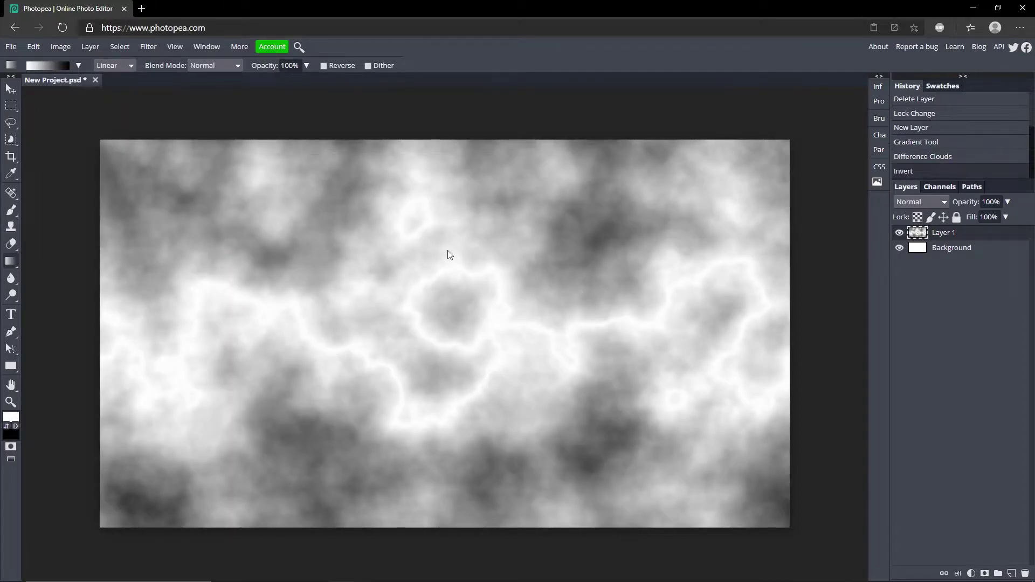
# Apply Levels to the clouds layer with input black 187, midtone 0.13 and white 255.
pyautogui.click(60, 46)
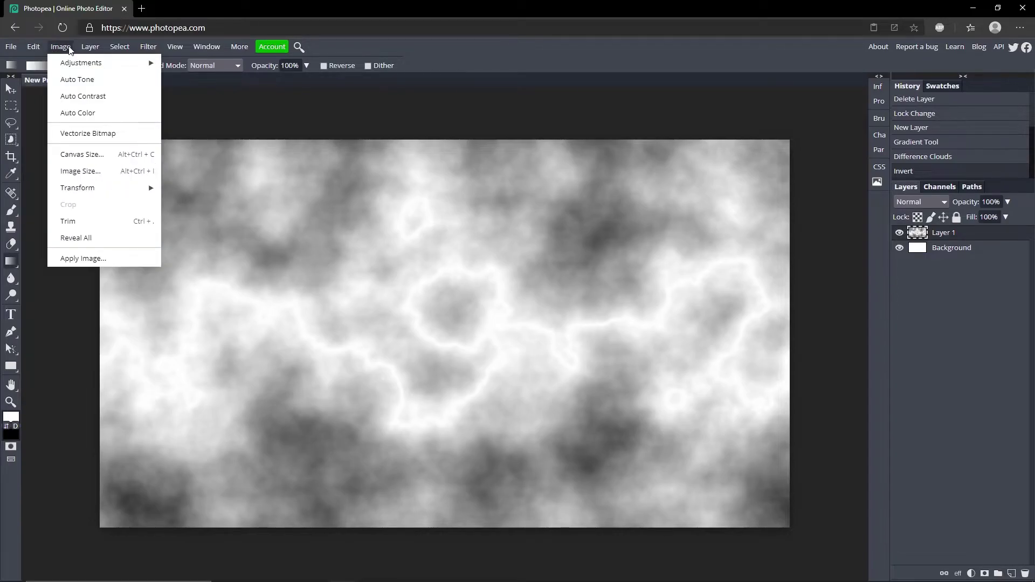
pyautogui.moveTo(81, 63)
pyautogui.click(204, 82)
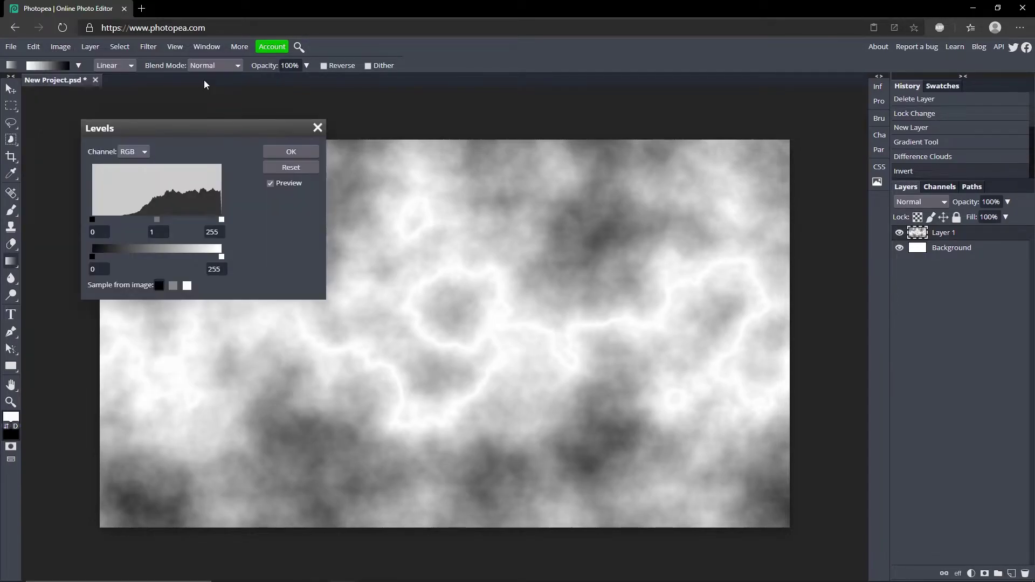
pyautogui.moveTo(92, 219); pyautogui.dragTo(221, 225)
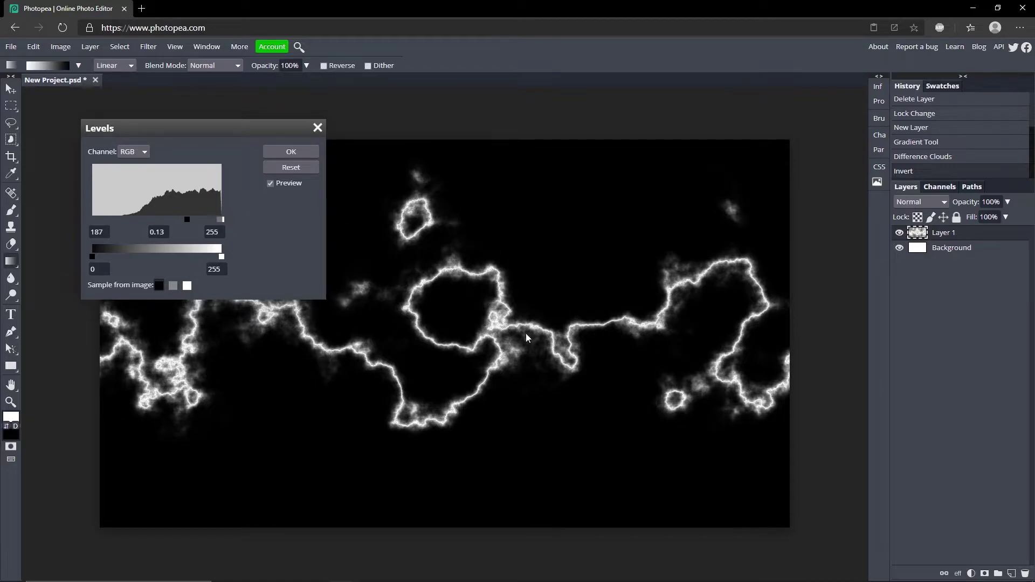
pyautogui.click(286, 153)
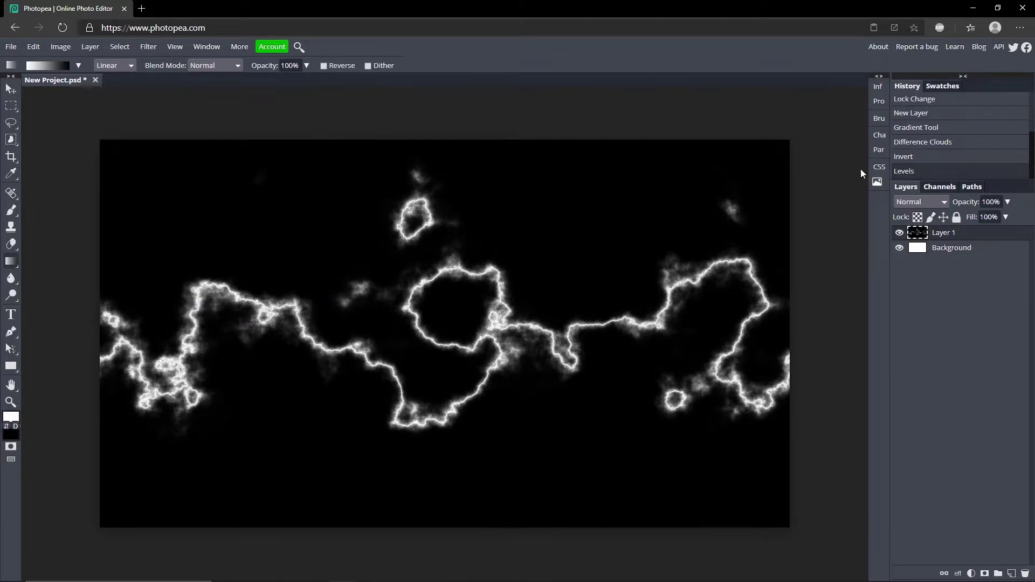
# Add a black Color Fill layer and place it directly beneath the lightning layer.
pyautogui.click(971, 574)
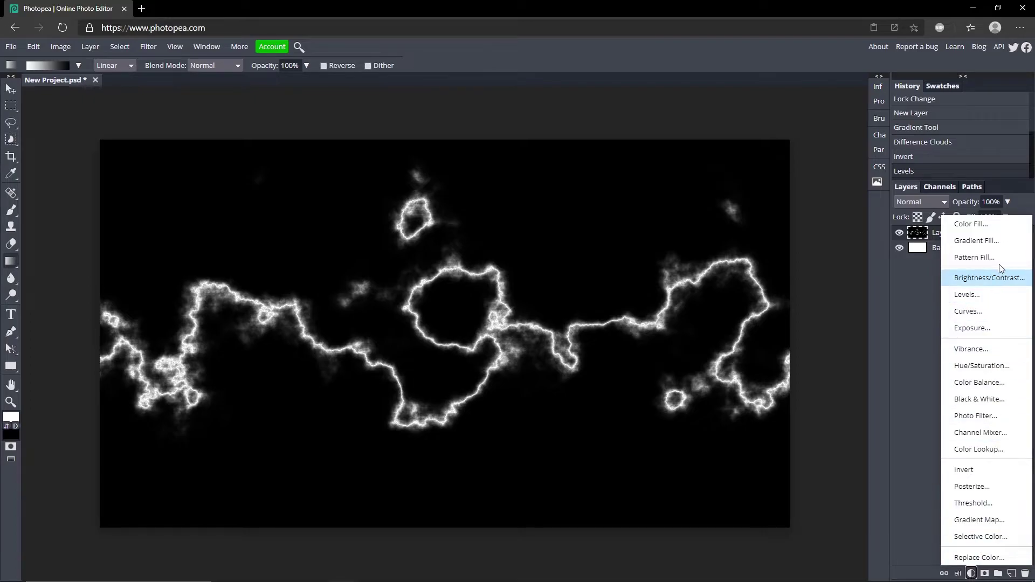
pyautogui.click(971, 223)
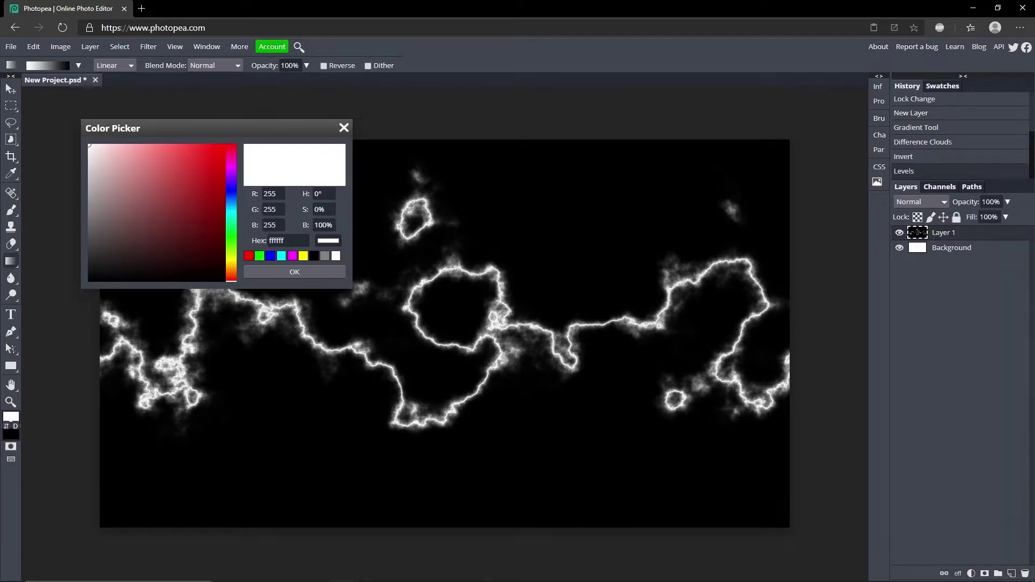
pyautogui.click(301, 273)
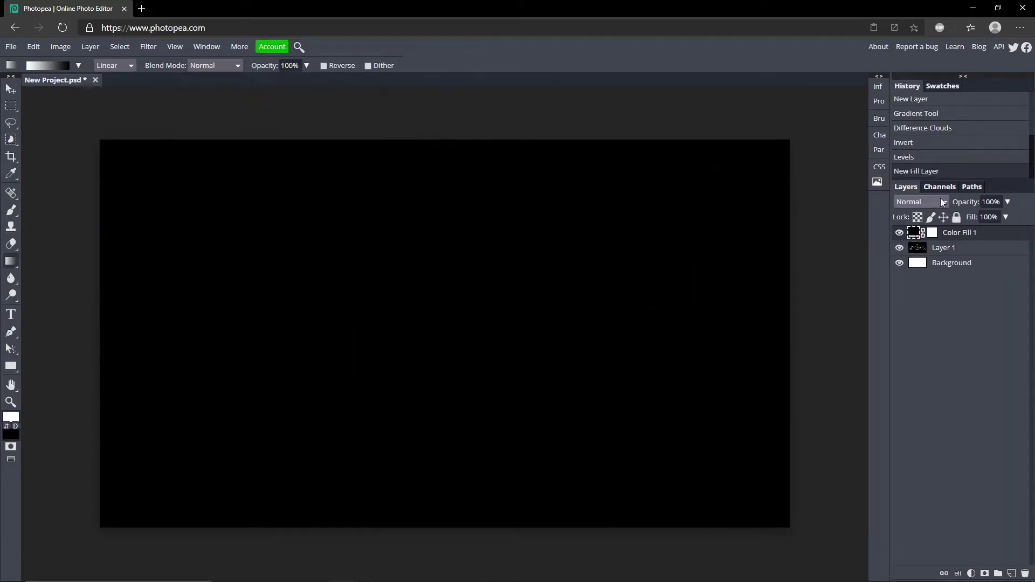
pyautogui.moveTo(998, 233); pyautogui.dragTo(997, 249)
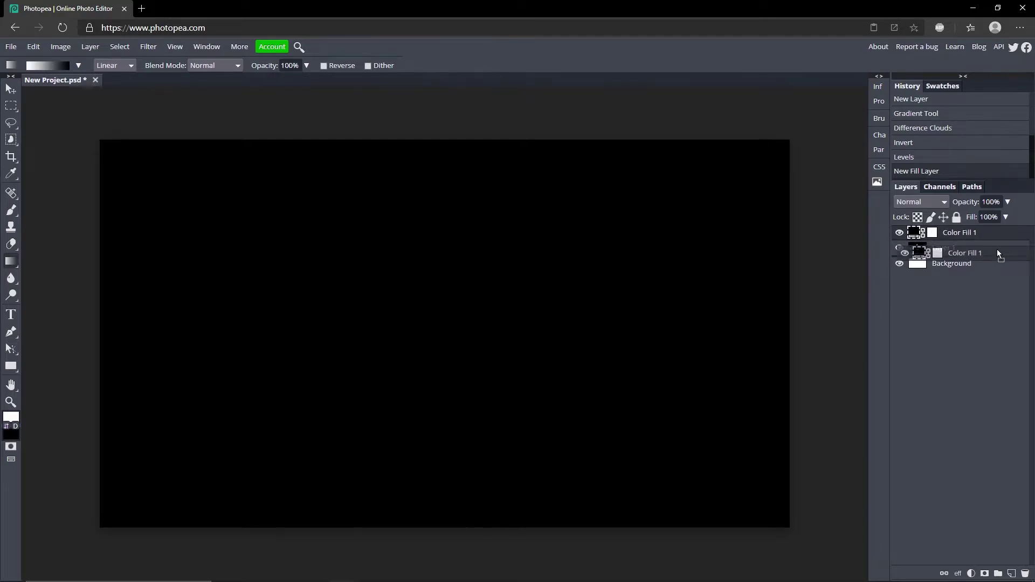
pyautogui.click(938, 235)
pyautogui.click(899, 233)
pyautogui.click(900, 232)
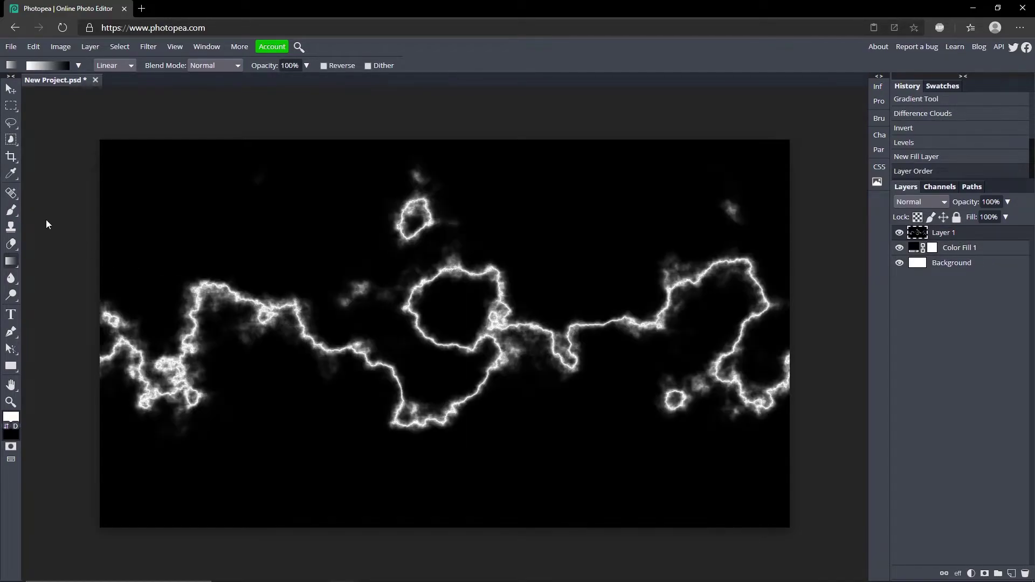
# Paint out the isolated lightning patches above and below the main bolt with a hard black brush of 181 px.
pyautogui.click(10, 211)
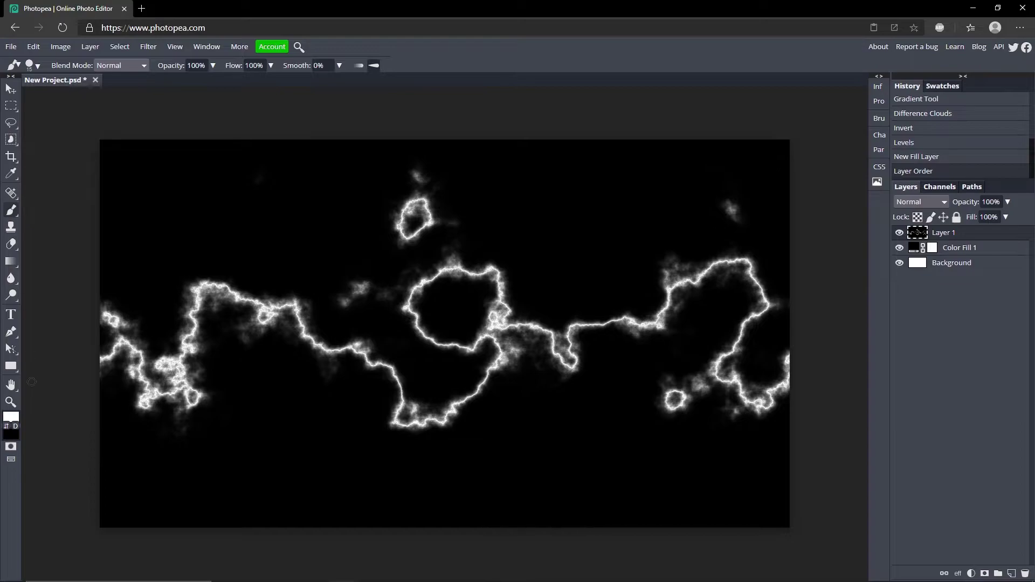
pyautogui.click(10, 420)
pyautogui.moveTo(165, 210); pyautogui.dragTo(51, 423)
pyautogui.press('Return')
pyautogui.click(35, 66)
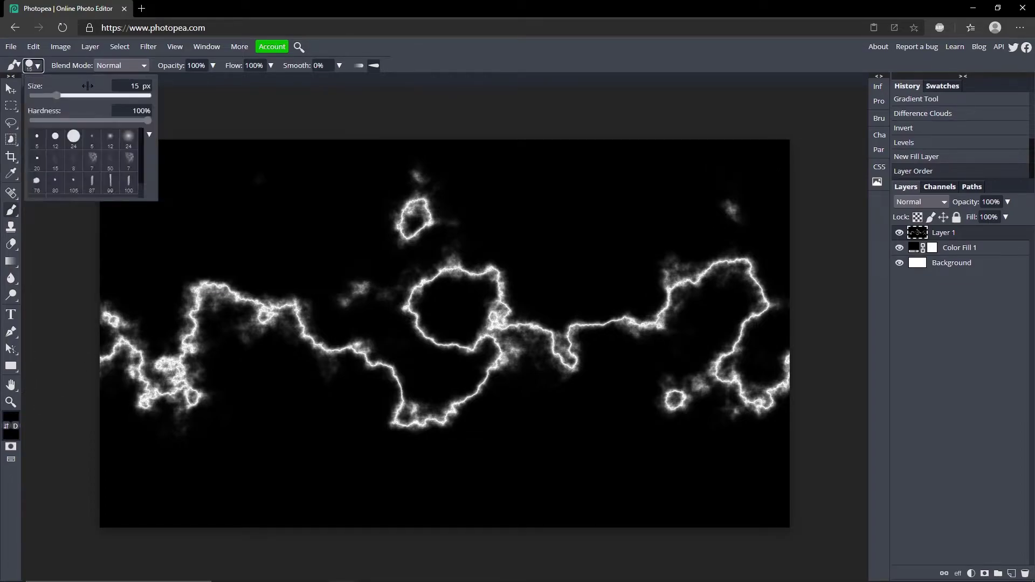
pyautogui.moveTo(73, 95); pyautogui.dragTo(85, 97)
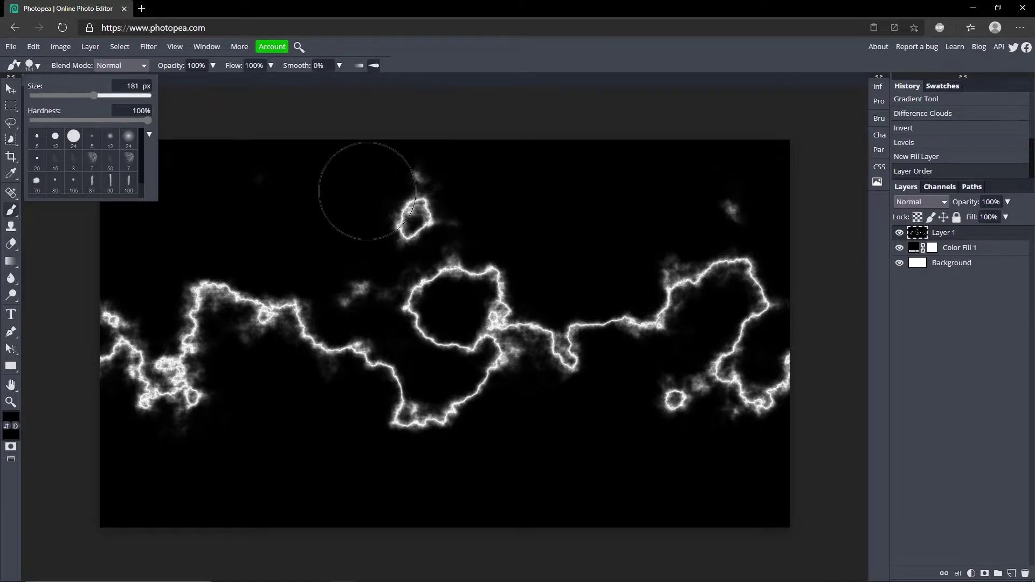
pyautogui.moveTo(461, 175)
pyautogui.mouseDown()
pyautogui.moveTo(363, 194)
pyautogui.moveTo(449, 191)
pyautogui.moveTo(369, 209)
pyautogui.moveTo(430, 189)
pyautogui.moveTo(372, 200)
pyautogui.moveTo(290, 190)
pyautogui.moveTo(304, 163)
pyautogui.moveTo(706, 164)
pyautogui.moveTo(699, 178)
pyautogui.moveTo(724, 186)
pyautogui.mouseUp()
pyautogui.moveTo(675, 467)
pyautogui.mouseDown()
pyautogui.moveTo(654, 420)
pyautogui.moveTo(675, 411)
pyautogui.mouseUp()
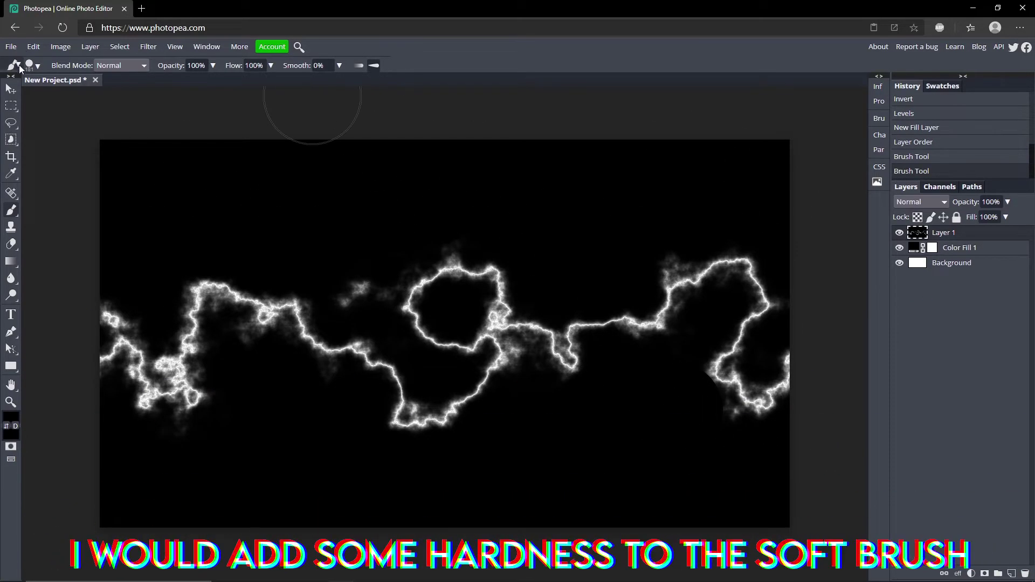
# Paint over the wisps and tangled loops along the bolt with an enlarged soft round black brush, undoing the last stroke.
pyautogui.click(34, 66)
pyautogui.click(129, 141)
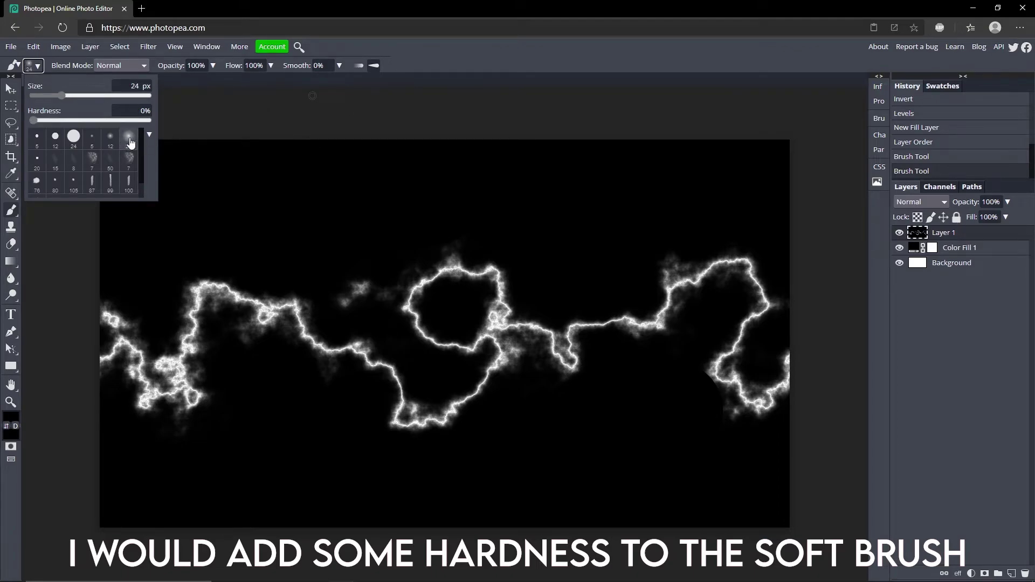
pyautogui.moveTo(88, 97)
pyautogui.mouseDown()
pyautogui.moveTo(126, 98)
pyautogui.moveTo(103, 96)
pyautogui.mouseUp()
pyautogui.moveTo(350, 202)
pyautogui.mouseDown()
pyautogui.moveTo(349, 272)
pyautogui.moveTo(355, 236)
pyautogui.moveTo(381, 245)
pyautogui.mouseUp()
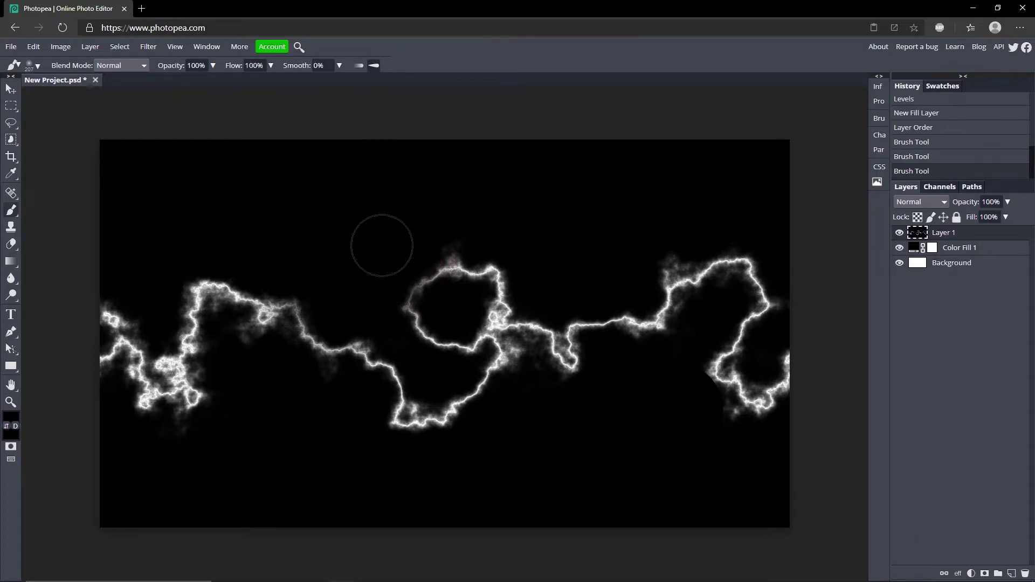
pyautogui.moveTo(457, 228)
pyautogui.mouseDown()
pyautogui.moveTo(439, 224)
pyautogui.moveTo(534, 215)
pyautogui.moveTo(393, 205)
pyautogui.moveTo(582, 208)
pyautogui.moveTo(437, 202)
pyautogui.moveTo(488, 204)
pyautogui.moveTo(366, 210)
pyautogui.moveTo(570, 208)
pyautogui.moveTo(357, 211)
pyautogui.moveTo(465, 249)
pyautogui.mouseUp()
pyautogui.moveTo(665, 245); pyautogui.dragTo(693, 255)
pyautogui.moveTo(738, 409)
pyautogui.mouseDown()
pyautogui.moveTo(723, 403)
pyautogui.moveTo(715, 419)
pyautogui.mouseUp()
pyautogui.moveTo(535, 373); pyautogui.dragTo(516, 344)
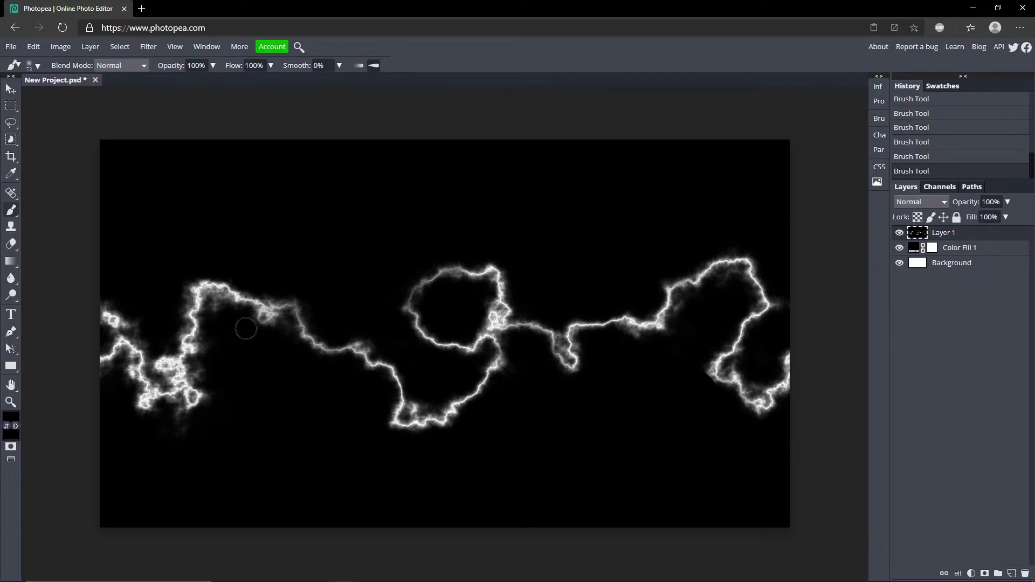
pyautogui.moveTo(138, 378)
pyautogui.mouseDown()
pyautogui.moveTo(165, 341)
pyautogui.moveTo(159, 372)
pyautogui.moveTo(230, 386)
pyautogui.moveTo(221, 422)
pyautogui.moveTo(188, 391)
pyautogui.mouseUp()
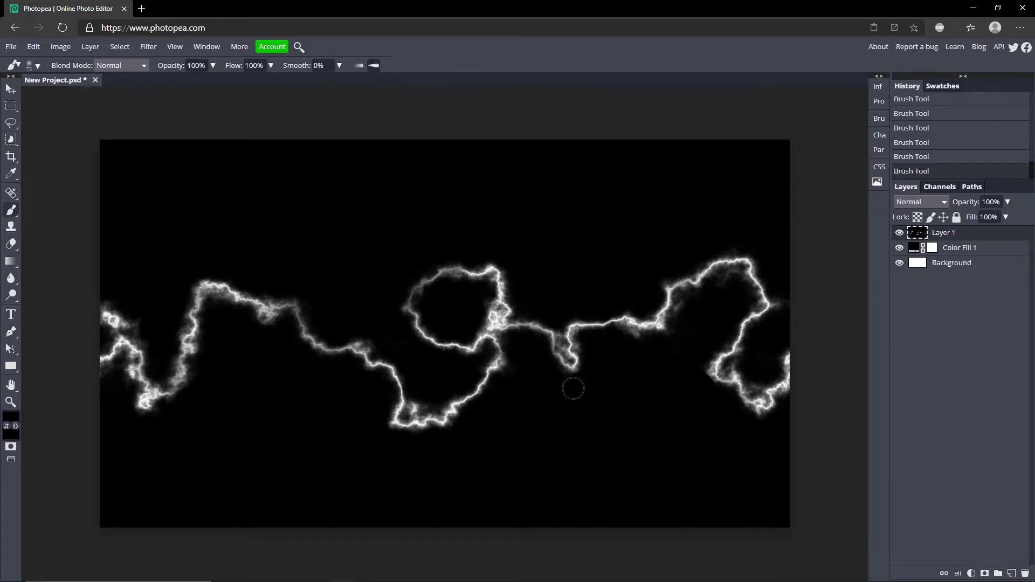
pyautogui.hotkey('ctrl', 'z')
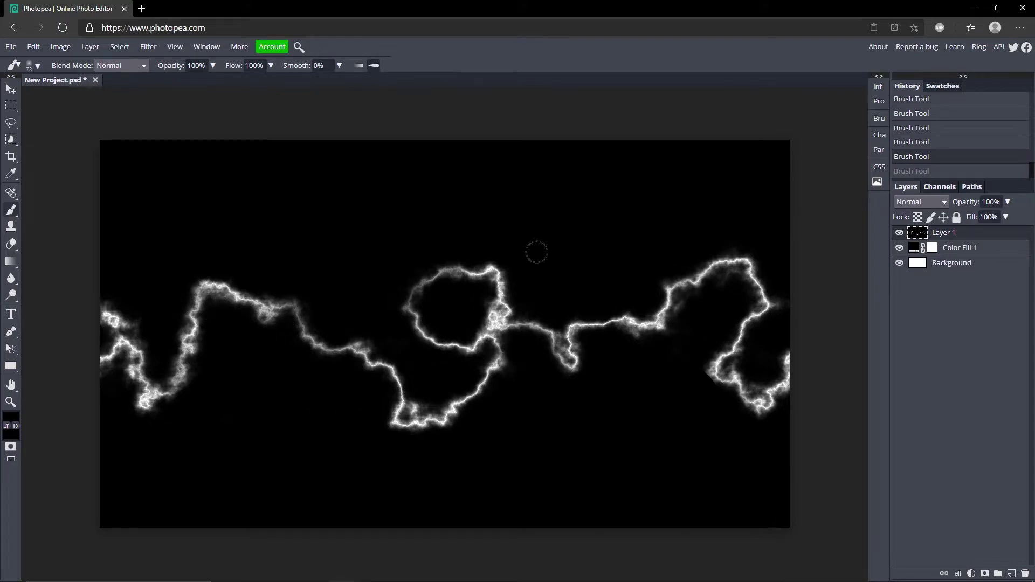
# Increase the brush hardness and paint out the faint glow inside the right arch and the stray branches at the bolt's left end.
pyautogui.click(37, 66)
pyautogui.moveTo(64, 120); pyautogui.dragTo(68, 120)
pyautogui.moveTo(690, 317); pyautogui.dragTo(701, 290)
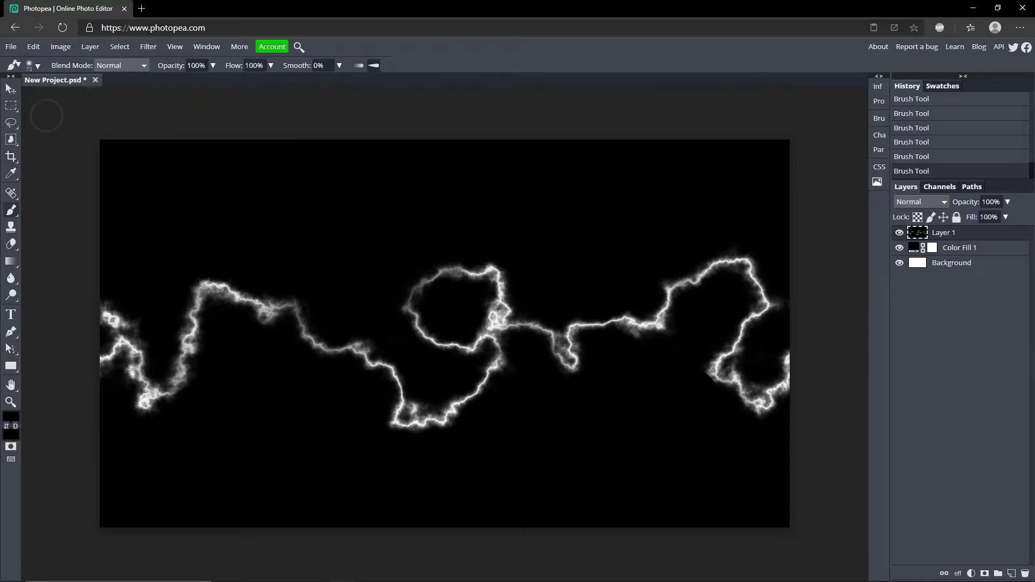
pyautogui.click(39, 65)
pyautogui.moveTo(103, 309); pyautogui.dragTo(133, 327)
pyautogui.moveTo(133, 414); pyautogui.dragTo(150, 412)
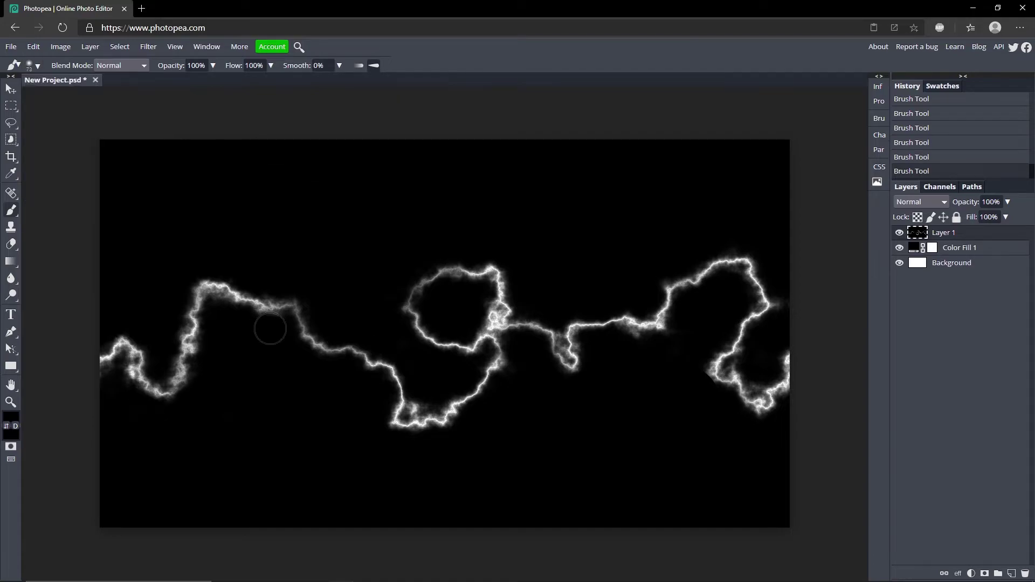
# Paint out the remaining faint glow beneath the bolt's left half and delete the black Color Fill layer.
pyautogui.click(270, 328)
pyautogui.moveTo(352, 331); pyautogui.dragTo(380, 338)
pyautogui.click(982, 249)
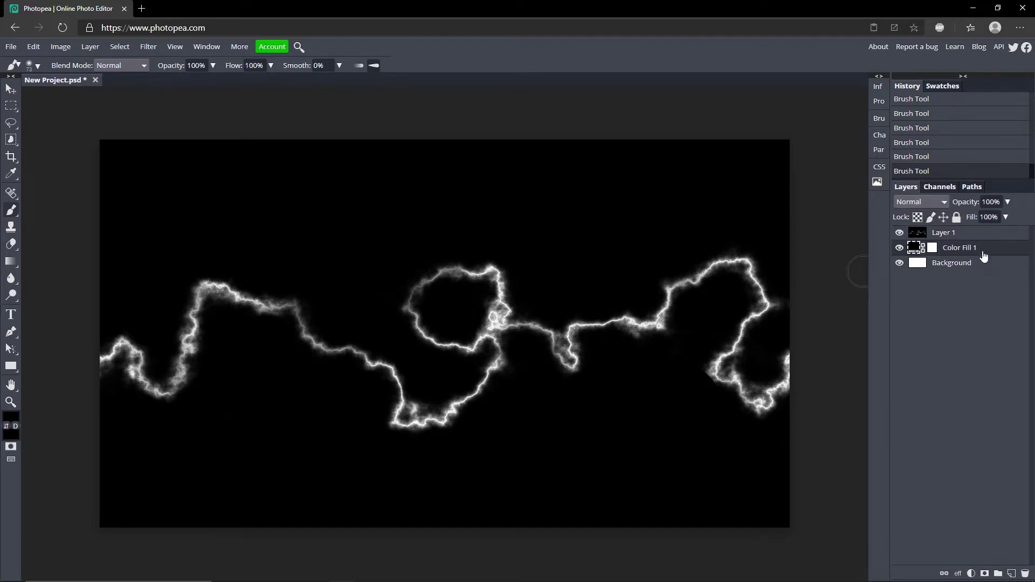
pyautogui.press('Delete')
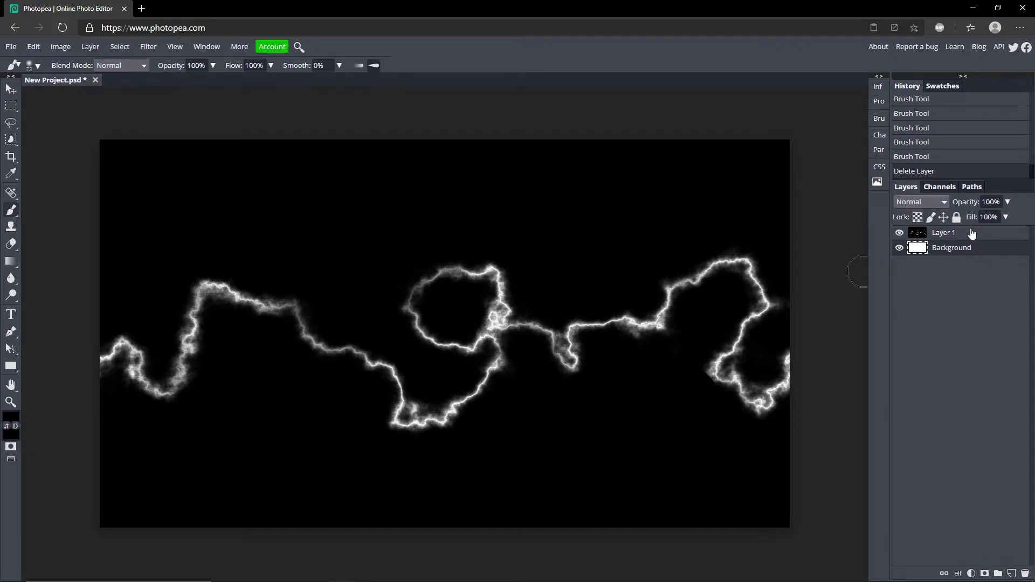
# Set the lightning layer's blend mode to Screen.
pyautogui.click(969, 233)
pyautogui.click(915, 202)
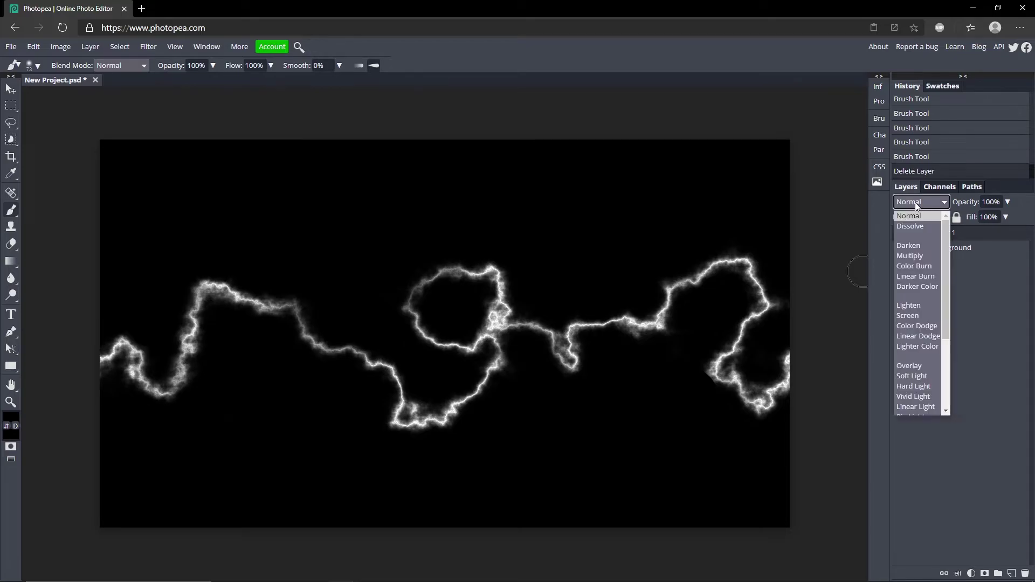
pyautogui.click(924, 308)
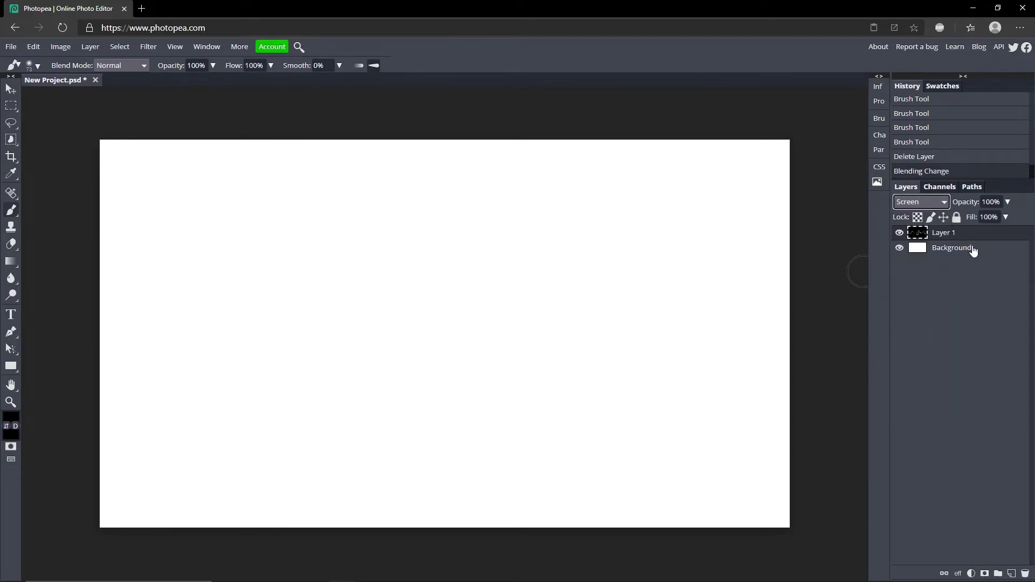
# Apply a Color Overlay layer style in dark grey 4b4b4b to the Background layer.
pyautogui.doubleClick(1009, 253)
pyautogui.click(97, 264)
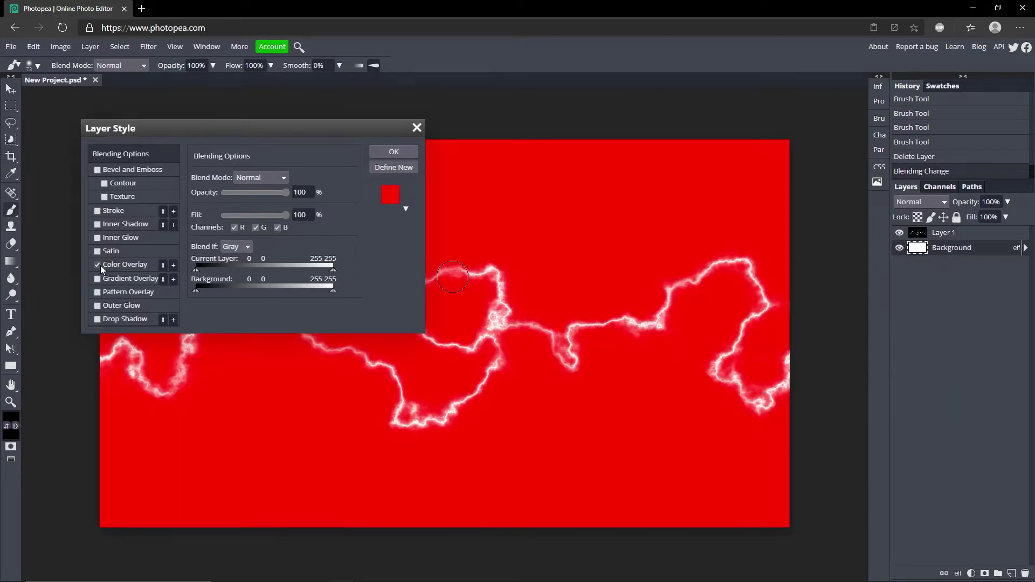
pyautogui.click(124, 265)
pyautogui.click(330, 193)
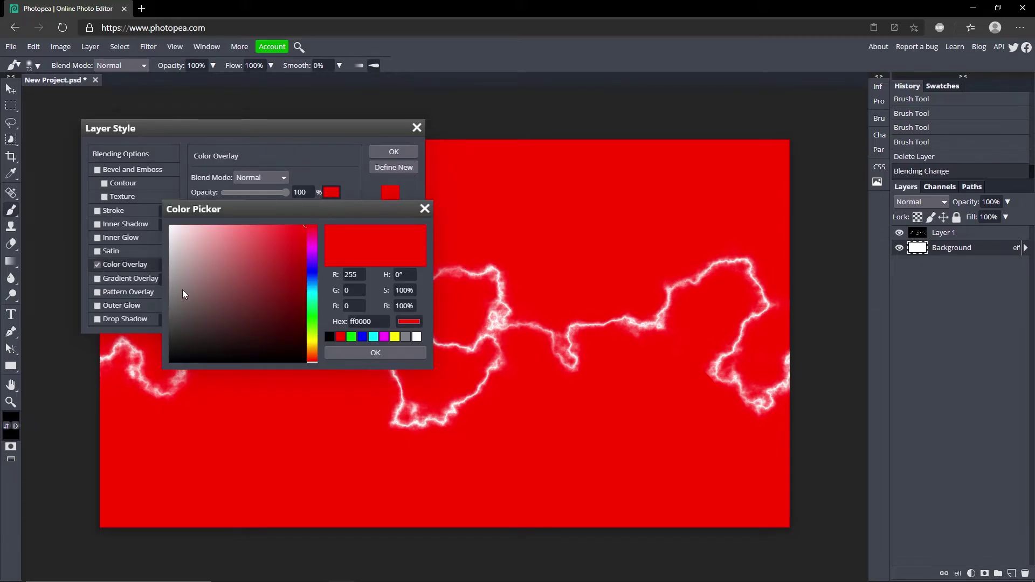
pyautogui.click(170, 322)
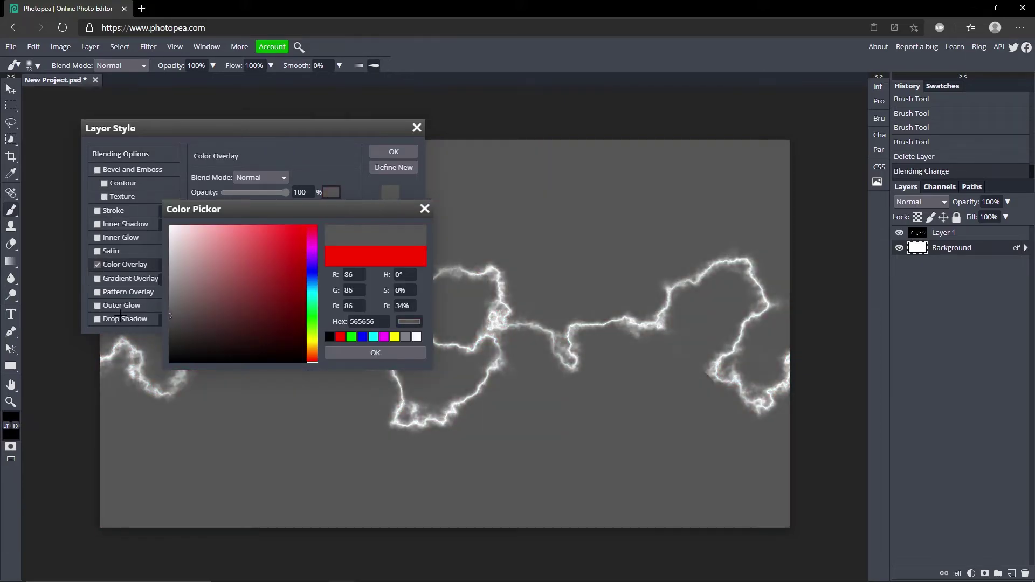
pyautogui.click(375, 350)
pyautogui.click(391, 152)
# Colorize the lightning layer purple with a Hue/Saturation adjustment, setting the hue to -83 and the saturation to 62.
pyautogui.click(977, 236)
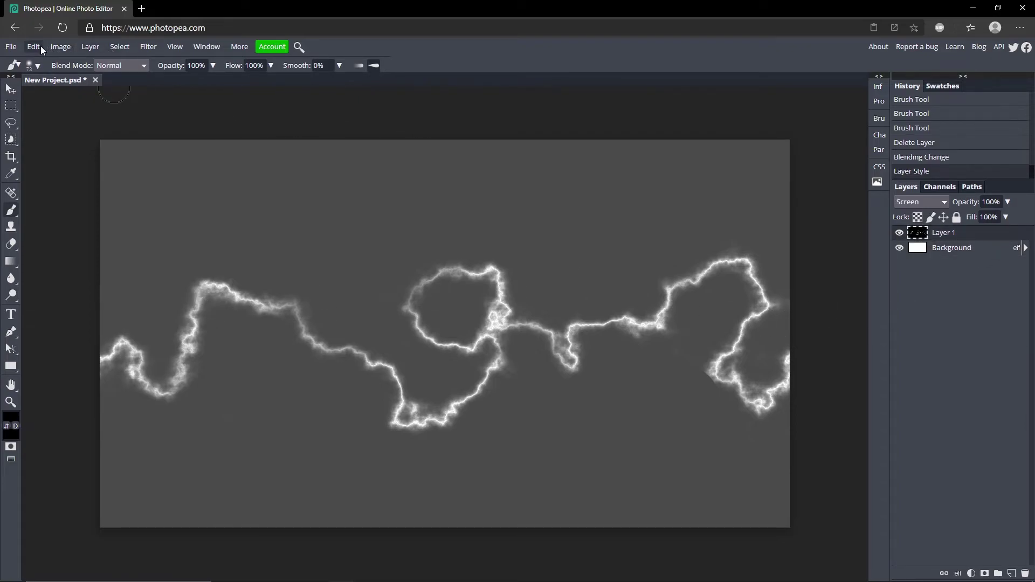
pyautogui.click(56, 48)
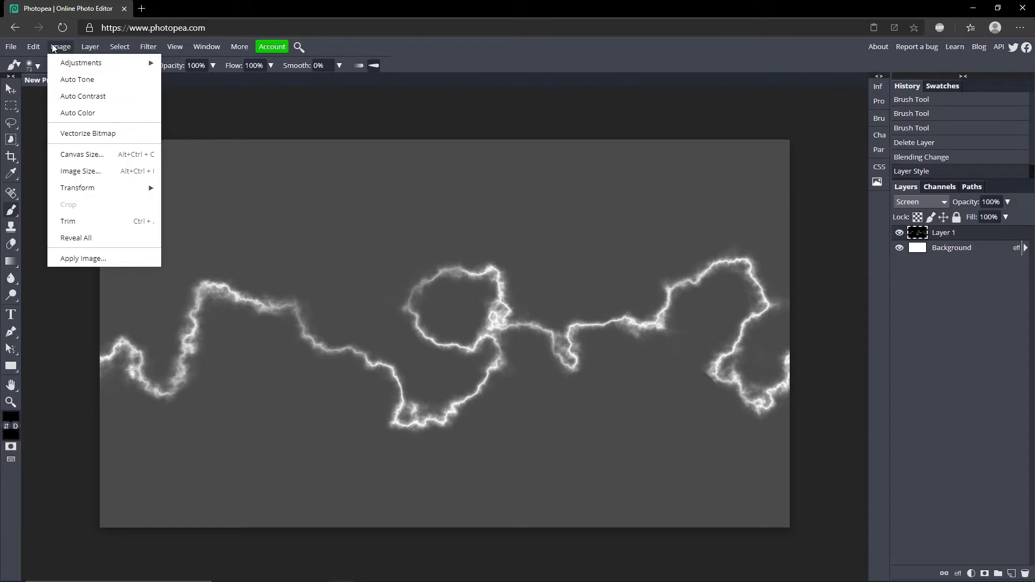
pyautogui.moveTo(81, 63)
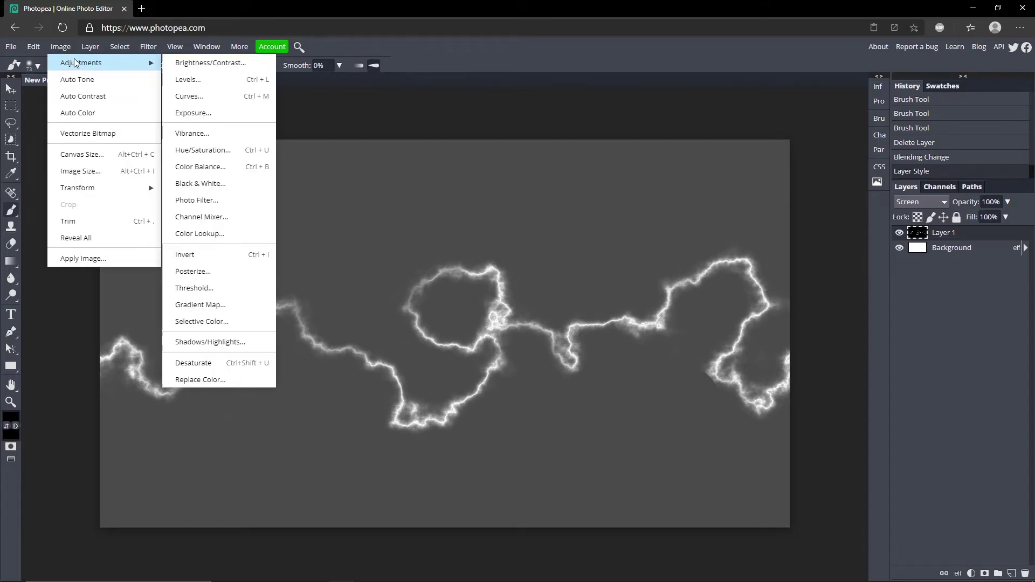
pyautogui.click(199, 150)
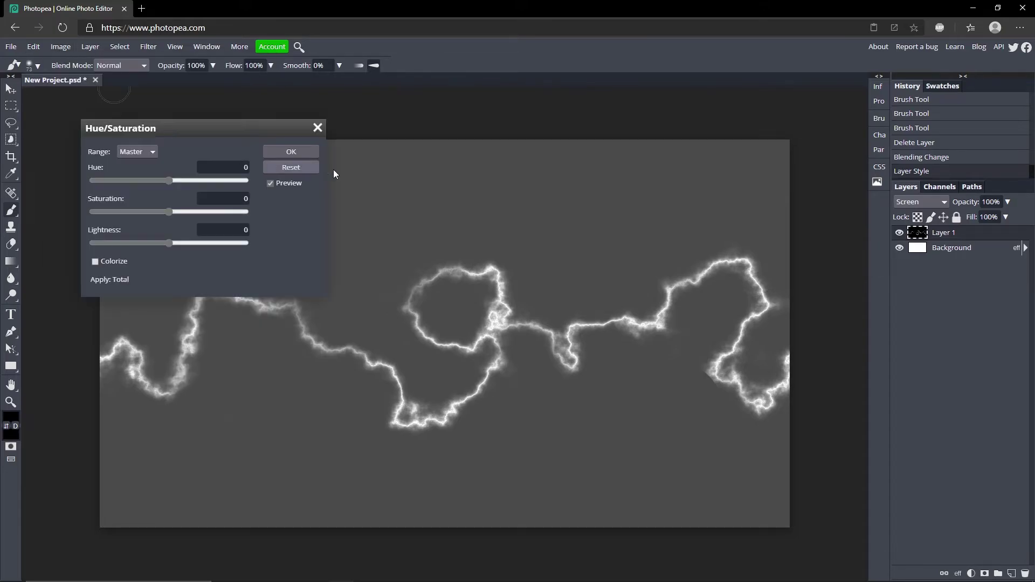
pyautogui.click(94, 263)
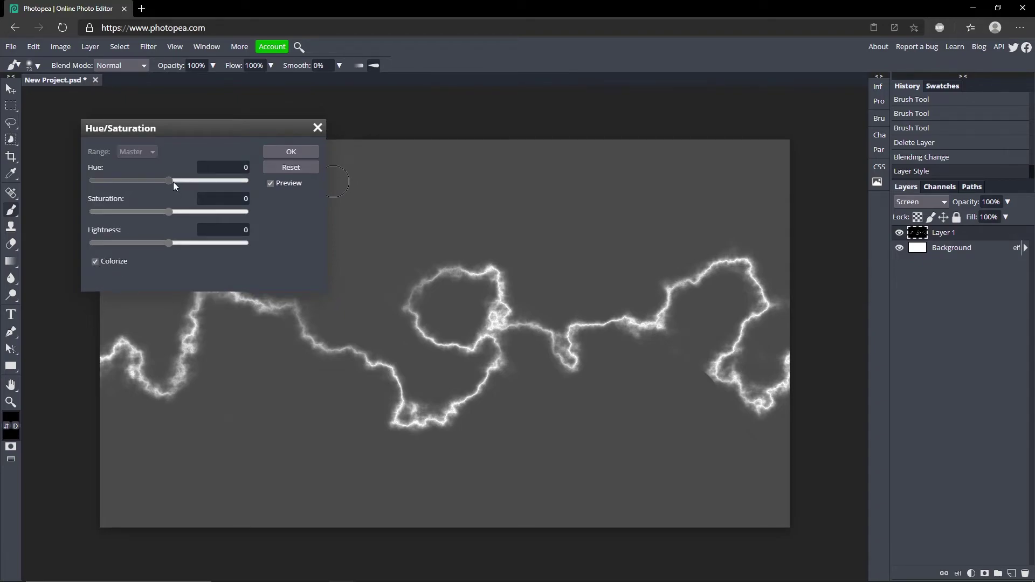
pyautogui.moveTo(173, 183); pyautogui.dragTo(216, 180)
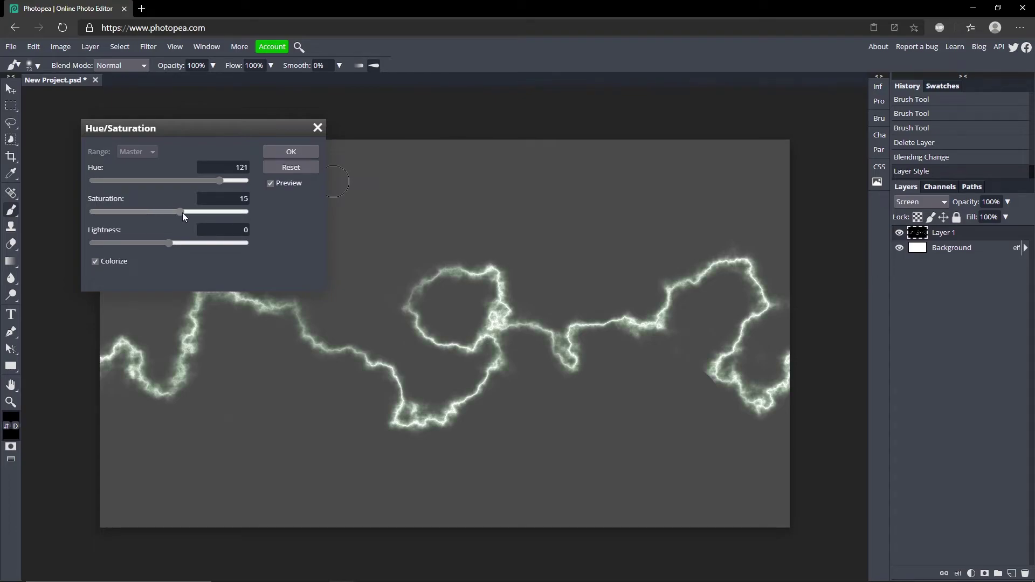
pyautogui.moveTo(183, 212); pyautogui.dragTo(133, 190)
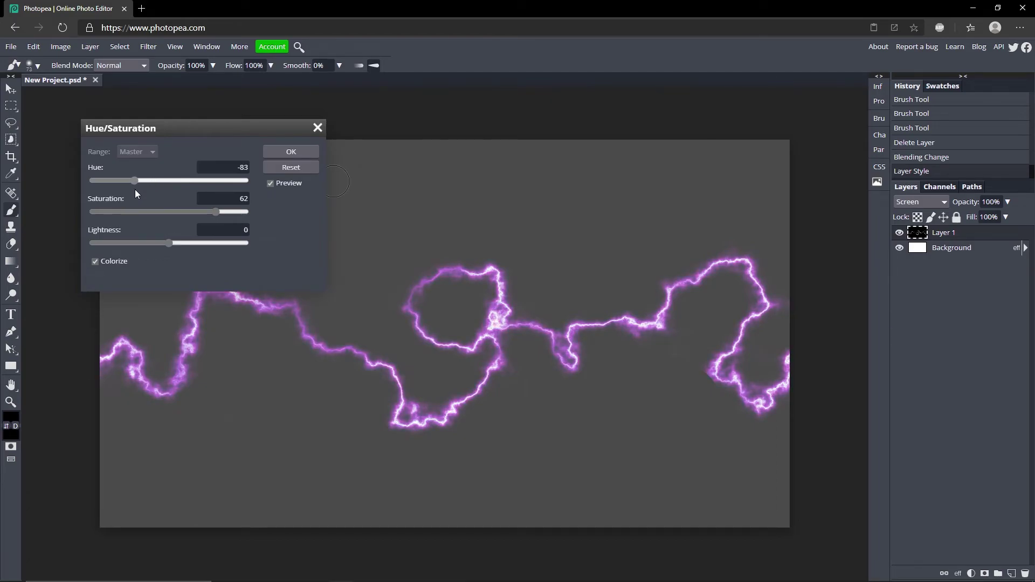
pyautogui.click(282, 152)
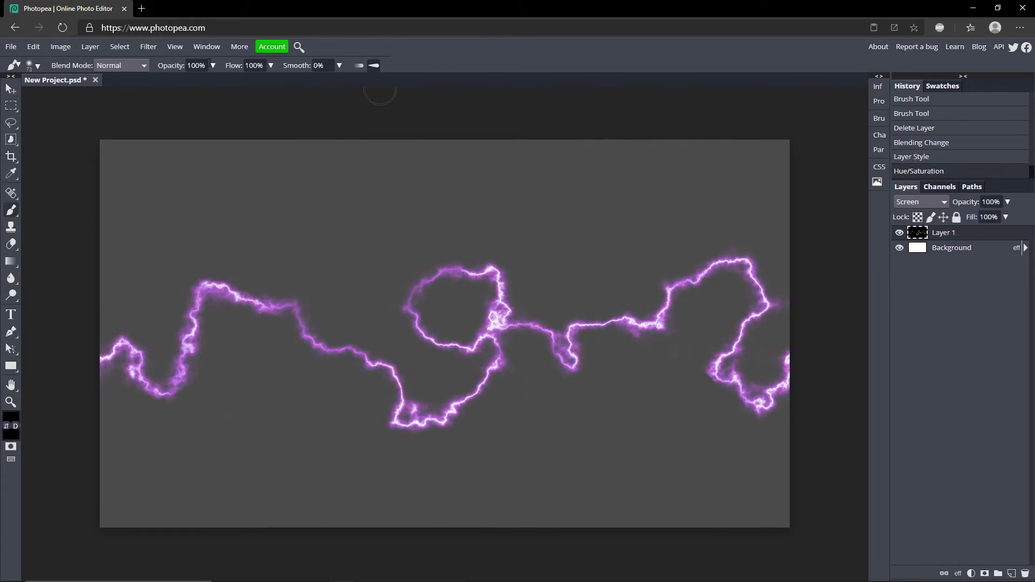
# Try rotating the lightning layer to about -142.7° and moving it to the canvas's upper-left corner with Free Transform, and undo the transform.
pyautogui.click(29, 46)
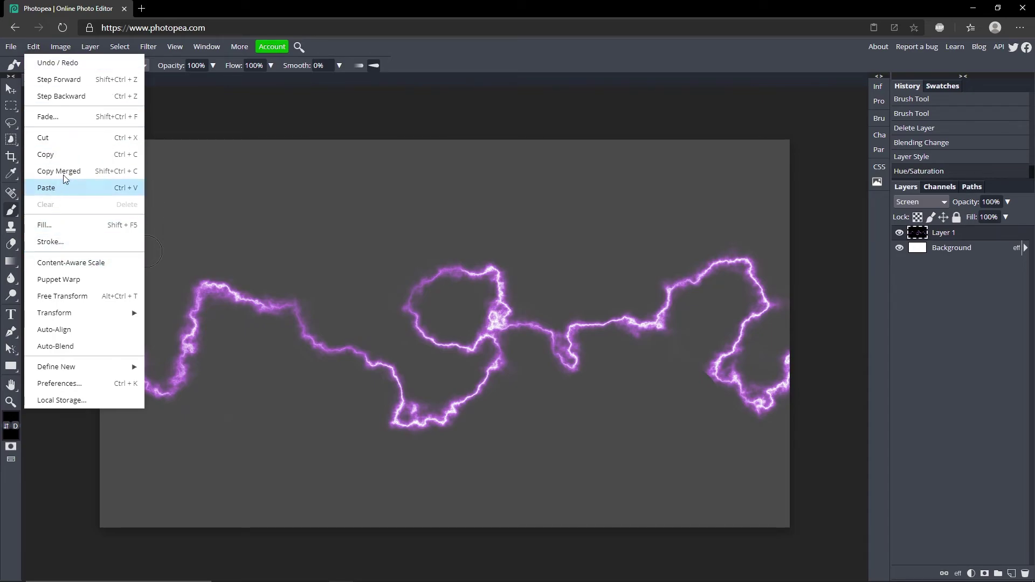
pyautogui.hotkey('alt', 'ctrl', 't')
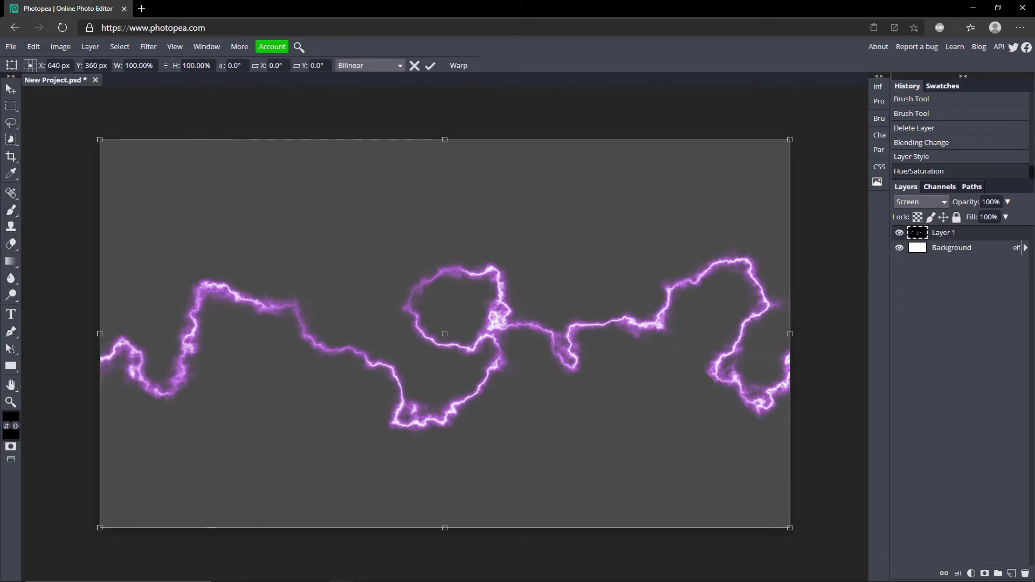
pyautogui.moveTo(798, 131); pyautogui.dragTo(45, 281)
pyautogui.moveTo(387, 293); pyautogui.dragTo(201, 133)
pyautogui.moveTo(388, 239); pyautogui.dragTo(286, 174)
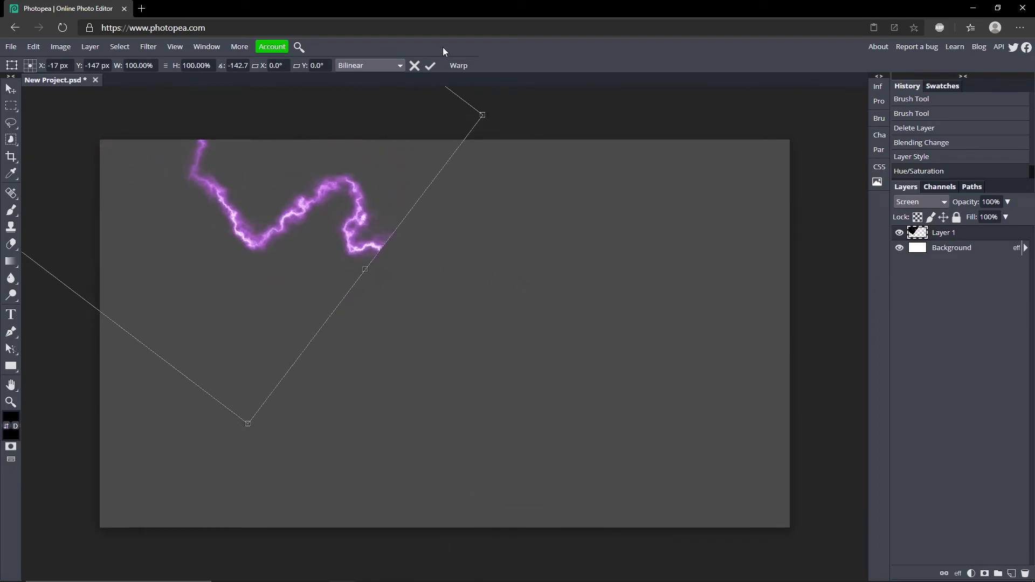
pyautogui.click(429, 65)
pyautogui.hotkey('ctrl', 'z')
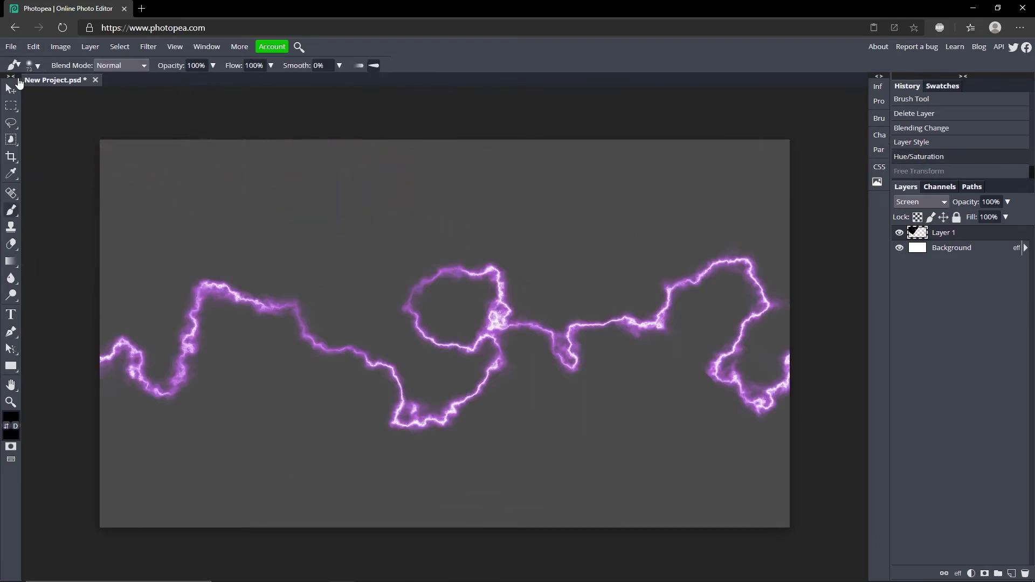
# Move the lightning layer slightly upward on the canvas with the Move tool.
pyautogui.click(10, 90)
pyautogui.moveTo(539, 257)
pyautogui.mouseDown()
pyautogui.moveTo(566, 285)
pyautogui.moveTo(684, 279)
pyautogui.moveTo(730, 218)
pyautogui.moveTo(454, 335)
pyautogui.moveTo(512, 302)
pyautogui.moveTo(458, 302)
pyautogui.moveTo(474, 263)
pyautogui.moveTo(470, 439)
pyautogui.moveTo(449, 200)
pyautogui.moveTo(438, 365)
pyautogui.moveTo(506, 301)
pyautogui.moveTo(573, 324)
pyautogui.mouseUp()
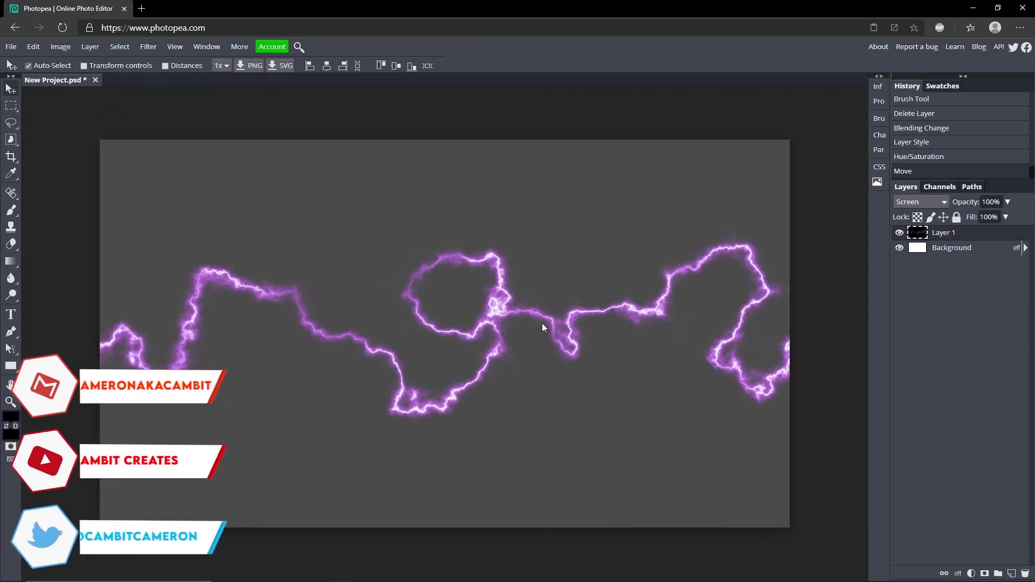